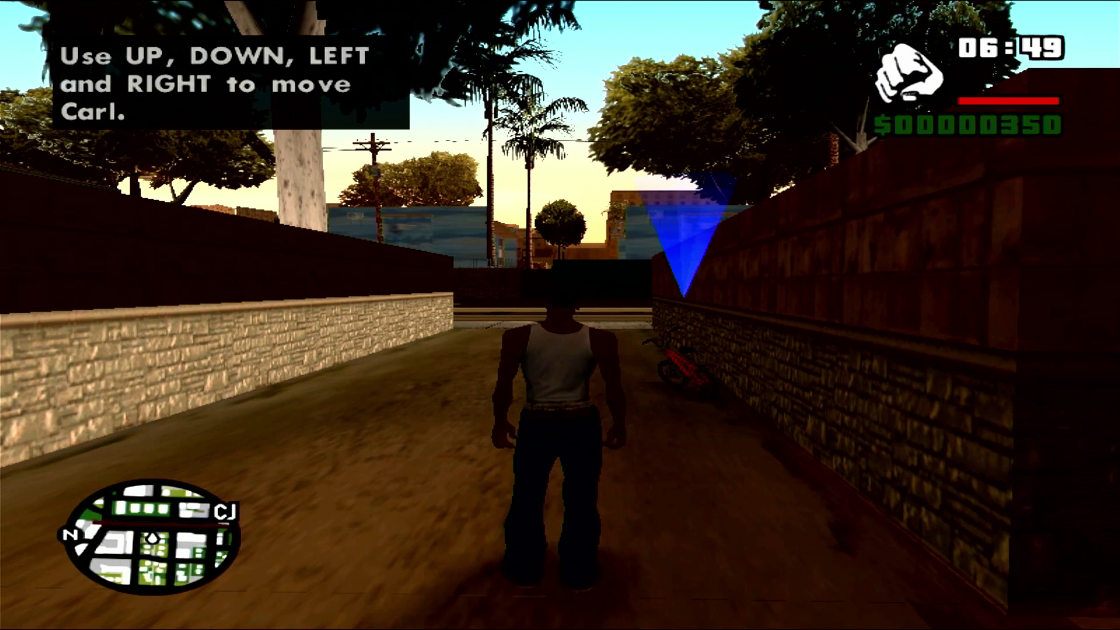
key(Up)
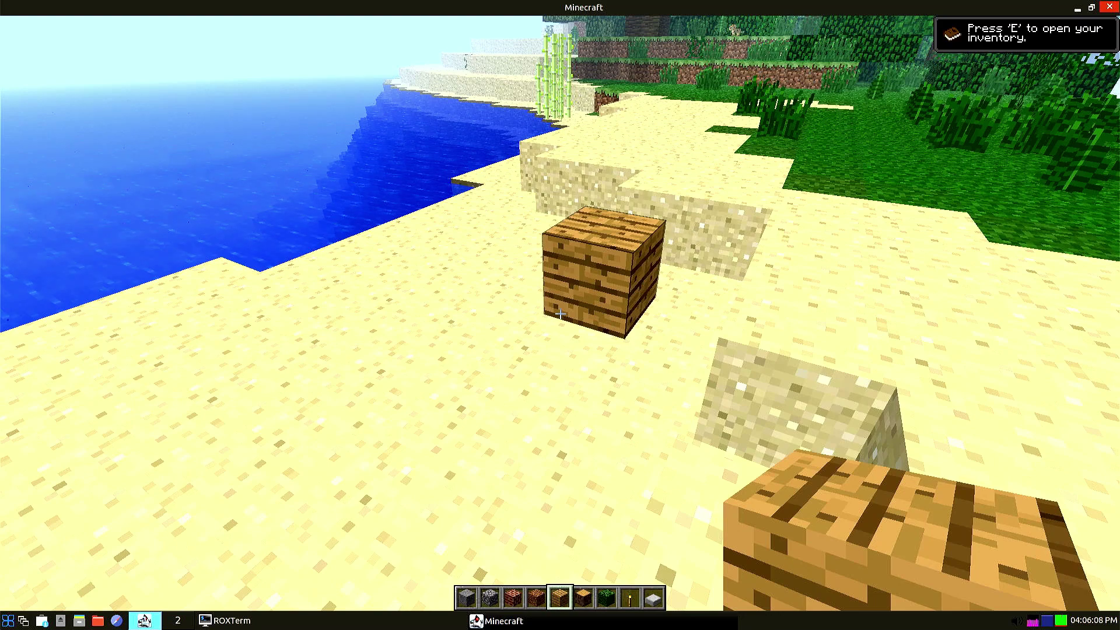
Place additional wooden plank blocks on the sand beside the existing plank block.
right_click(561, 314)
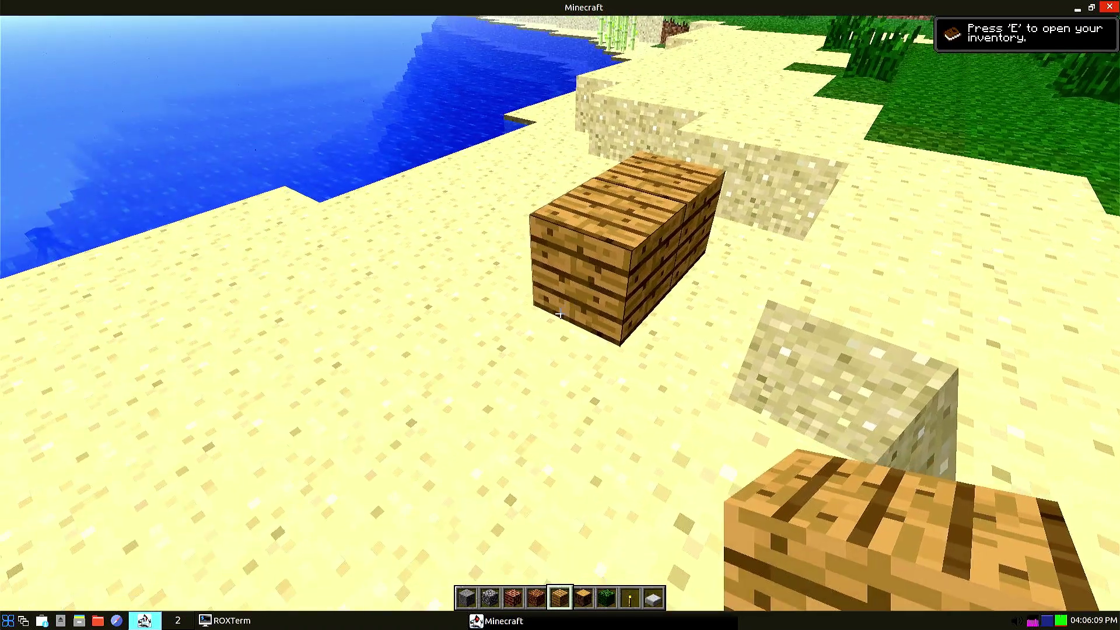
right_click(561, 314)
right_click(561, 314)
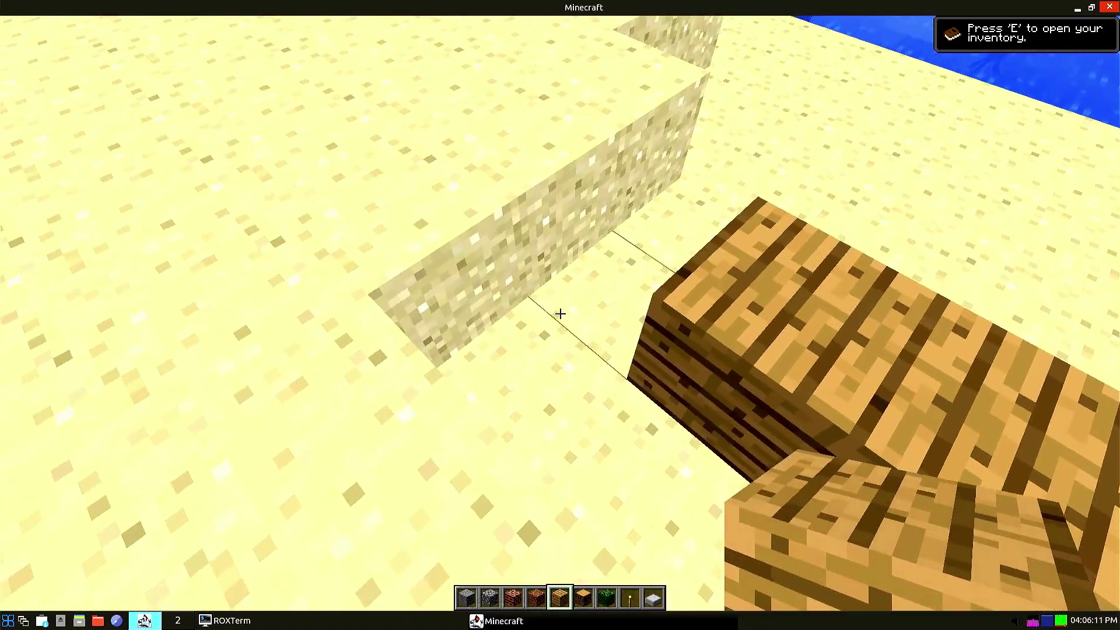
right_click(560, 314)
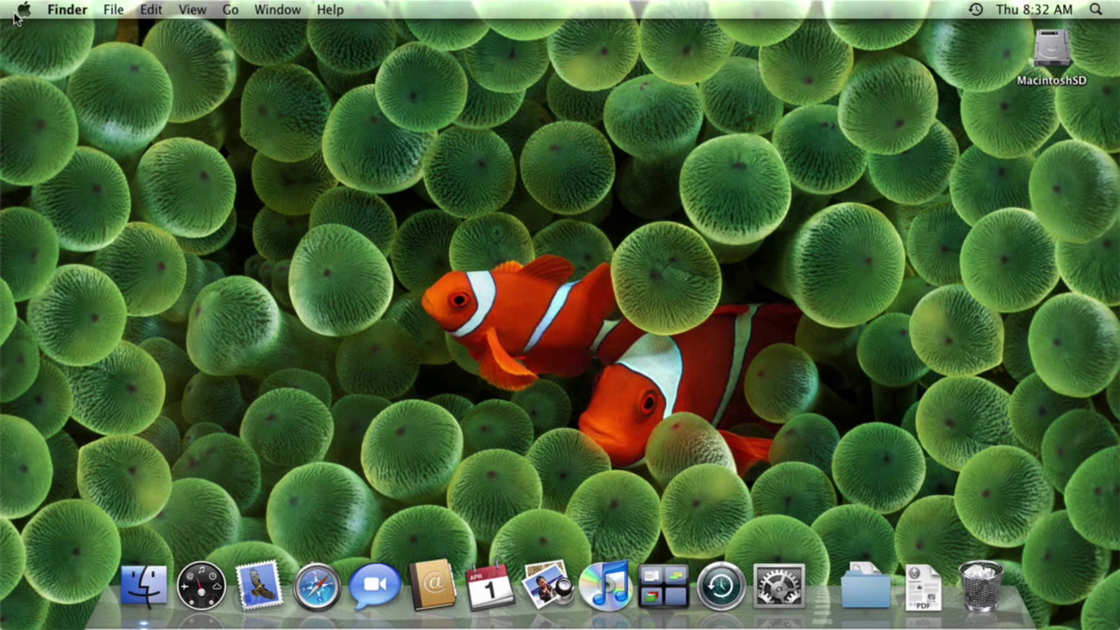
Open System Profiler from the Mac's system information and examine the vendor details of the display card under Graphics/Displays.
click(18, 11)
click(37, 24)
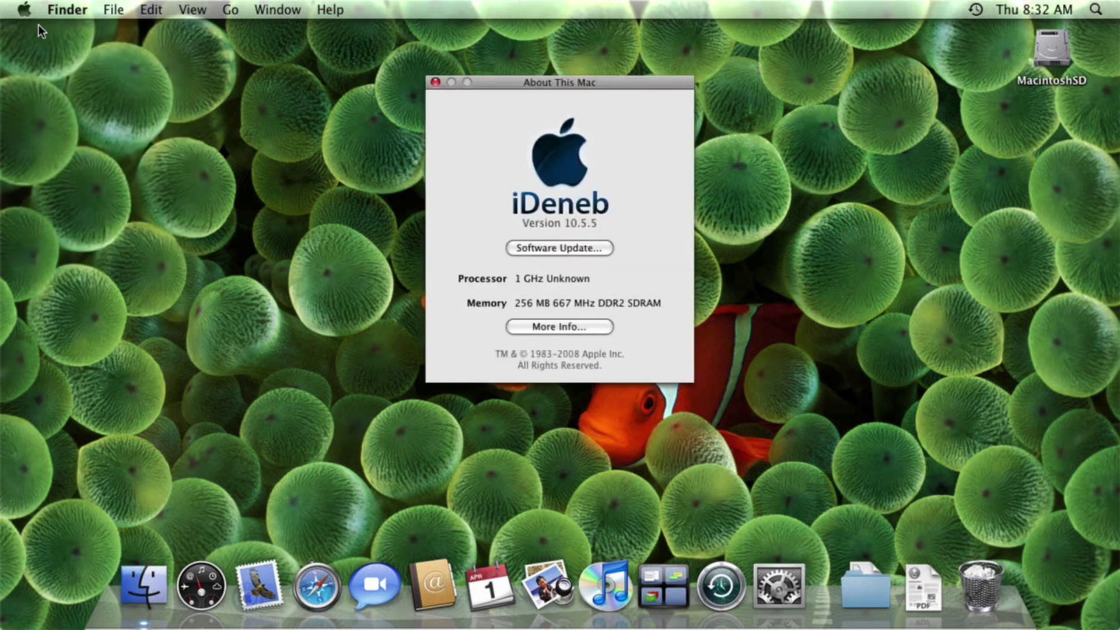
click(587, 328)
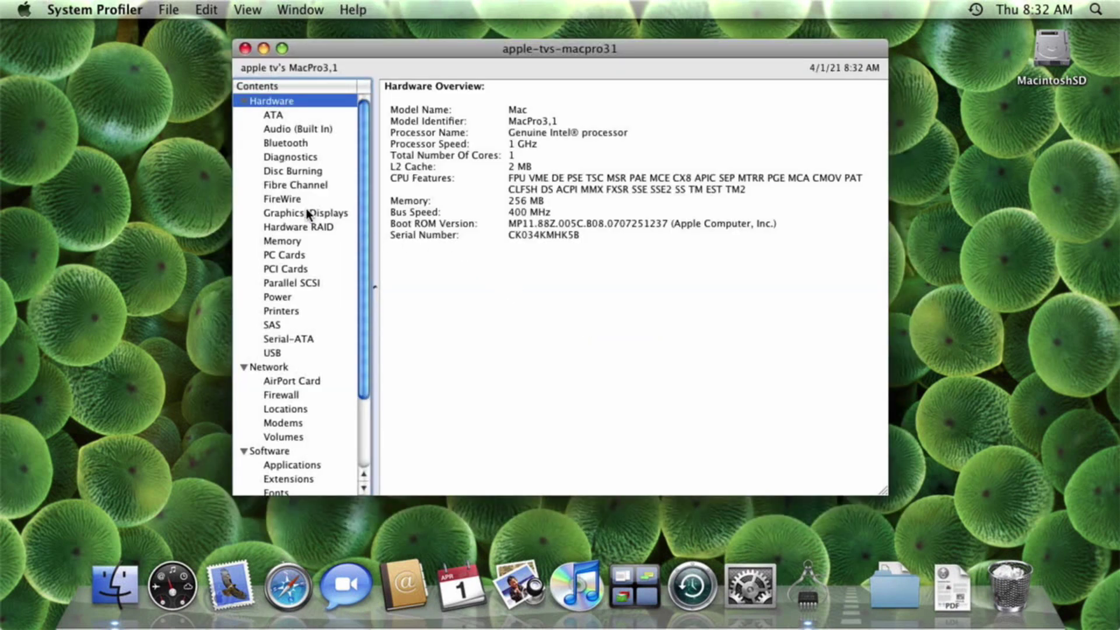
click(307, 213)
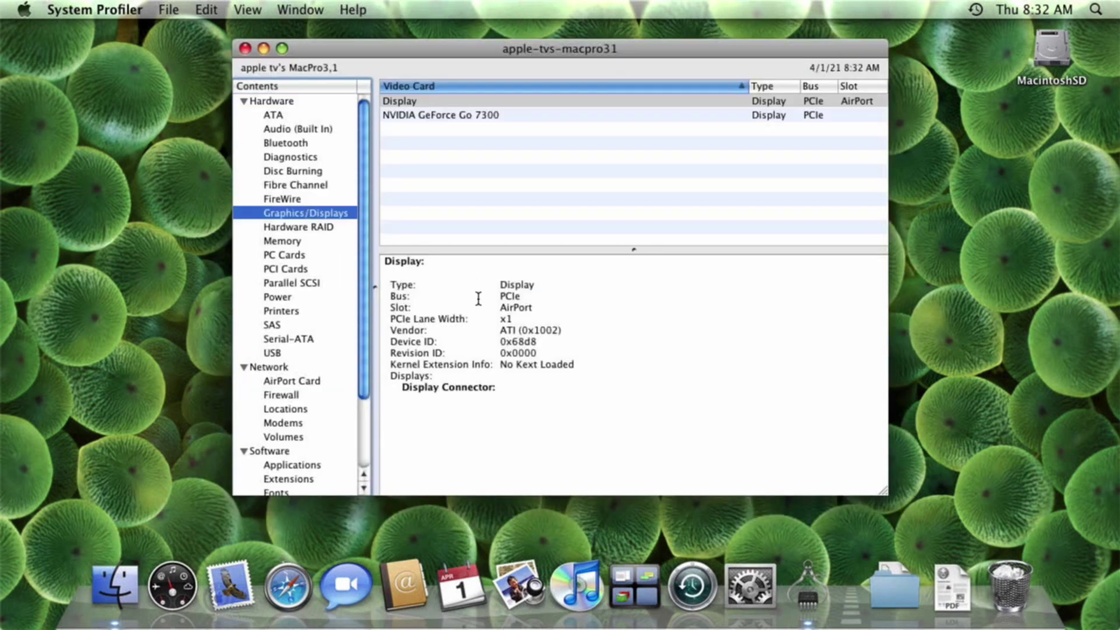
drag(496, 337, 529, 333)
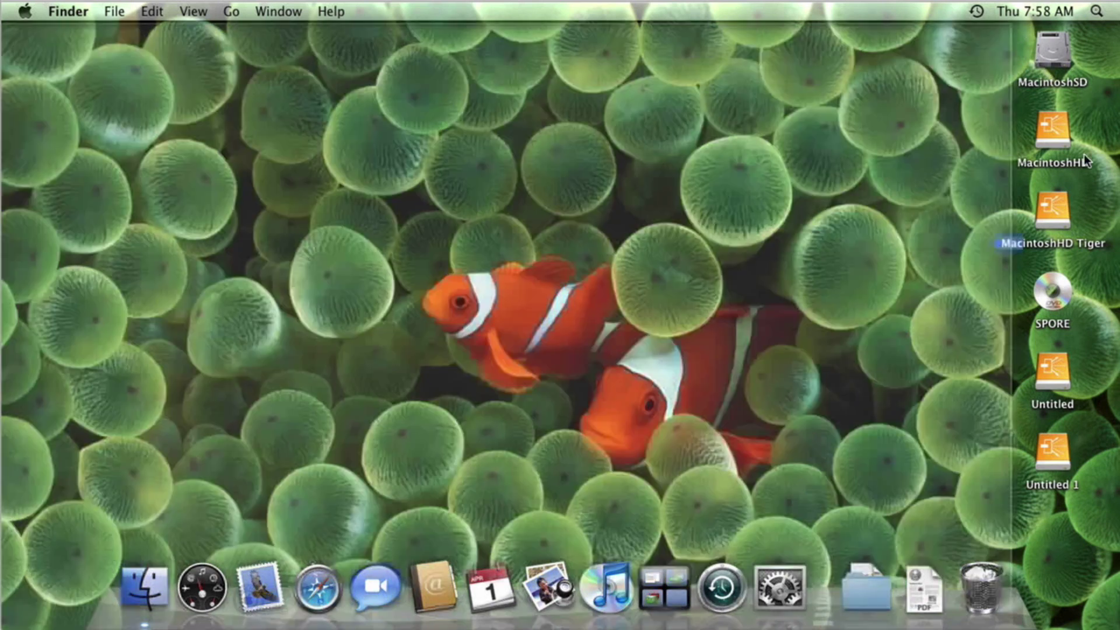
Highlight all the drive icons on the desktop, from MacintoshSD to Untitled 1, and clear the selection.
drag(1012, 24, 1097, 345)
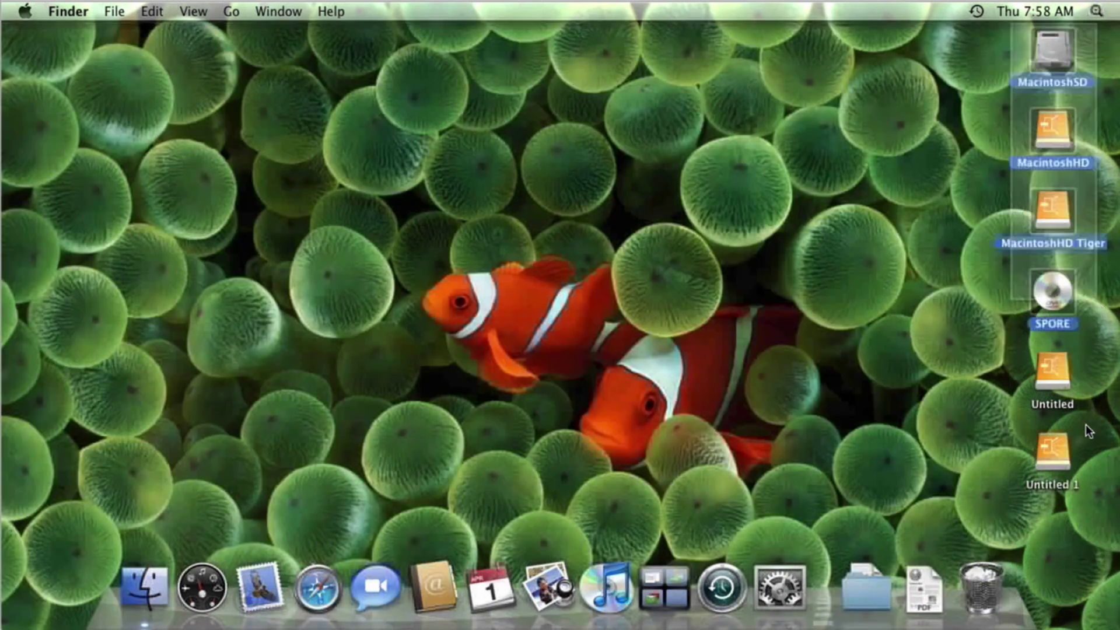
drag(1090, 482, 1090, 482)
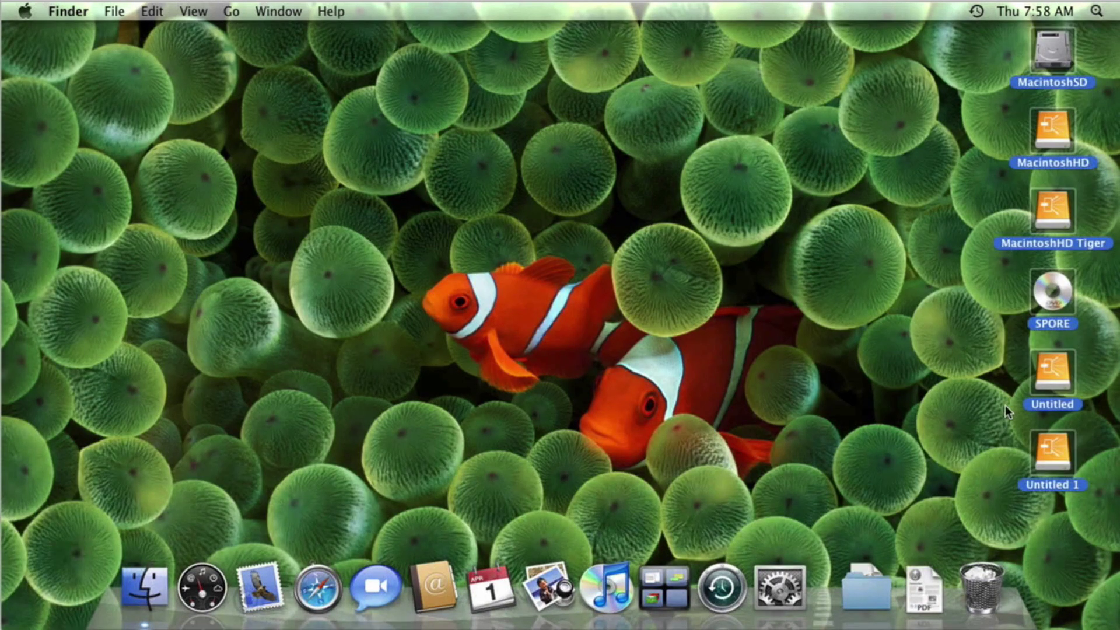
click(883, 320)
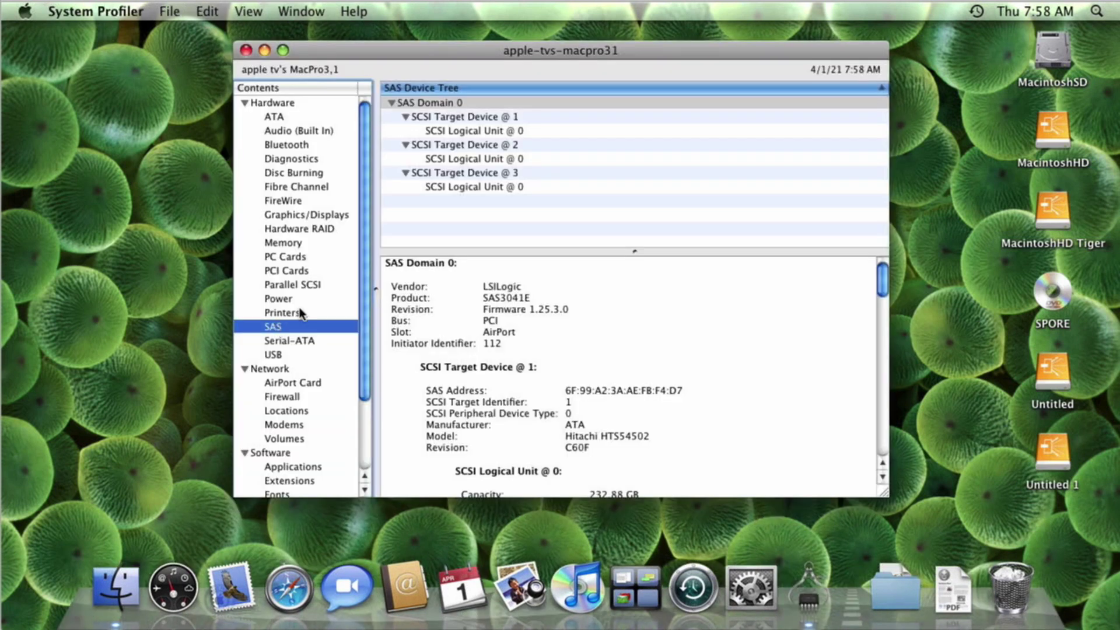
Examine the drive and volume details of SCSI Target Device @ 1 in the SAS device tree.
click(478, 115)
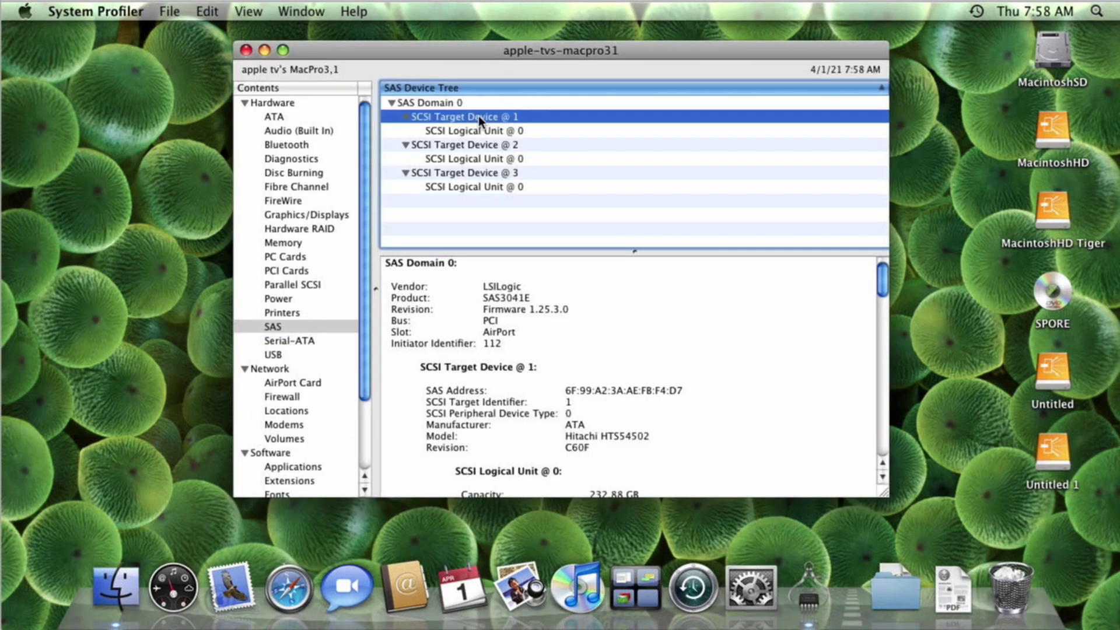
scroll(541, 378, down, 2)
scroll(541, 379, down, 5)
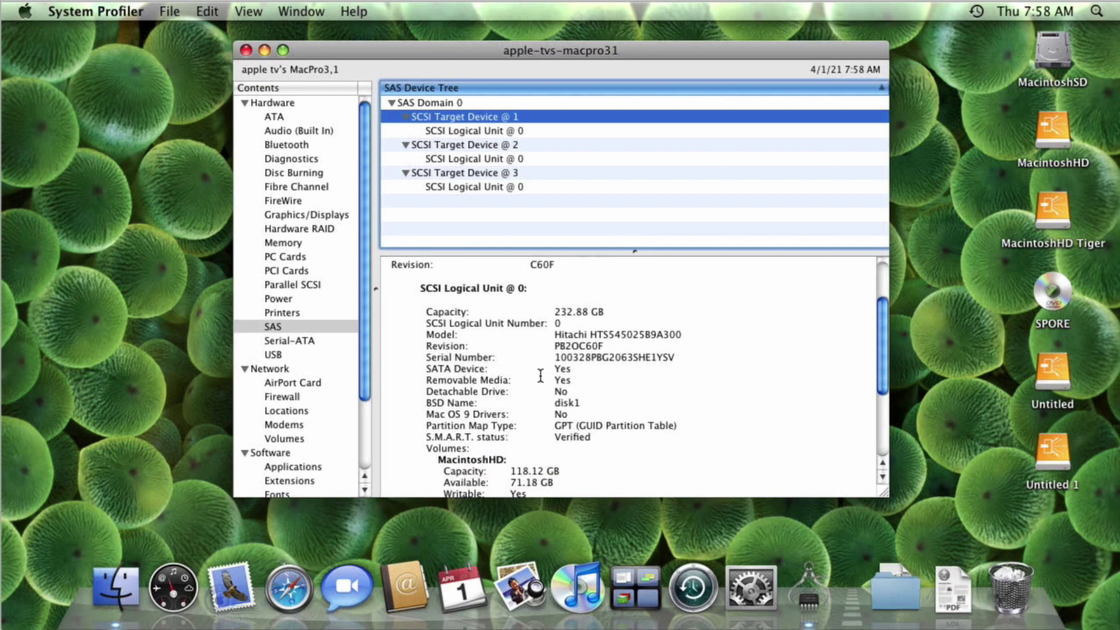
scroll(544, 373, down, 2)
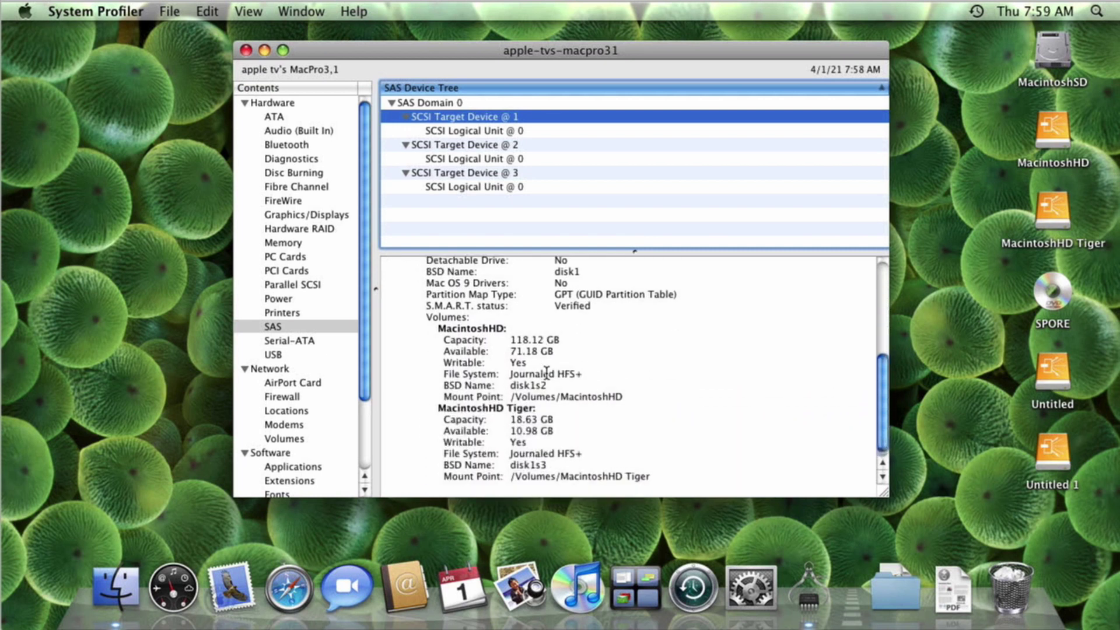
scroll(548, 368, up, 6)
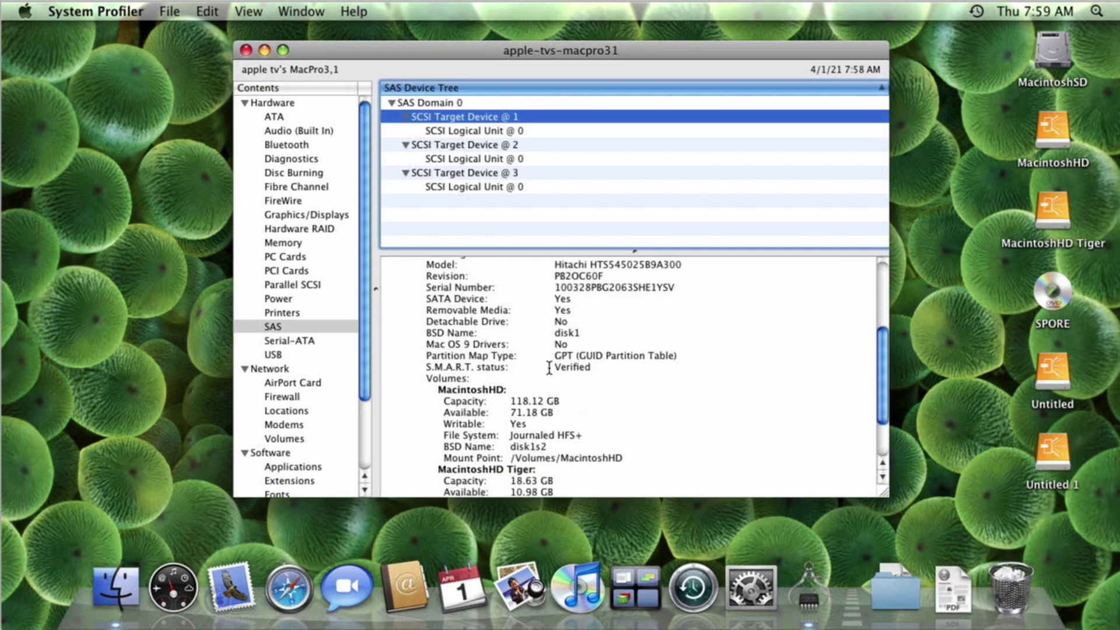
Examine the details of SCSI Target Devices @ 2 and @ 3, and show the PCI Cards information.
click(520, 144)
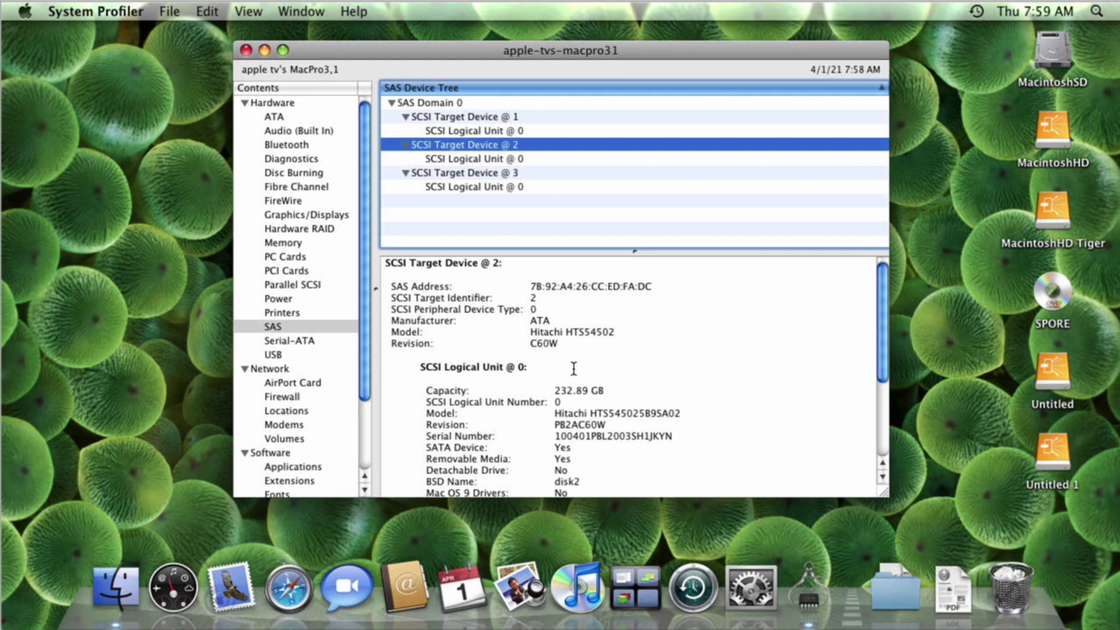
scroll(571, 364, down, 5)
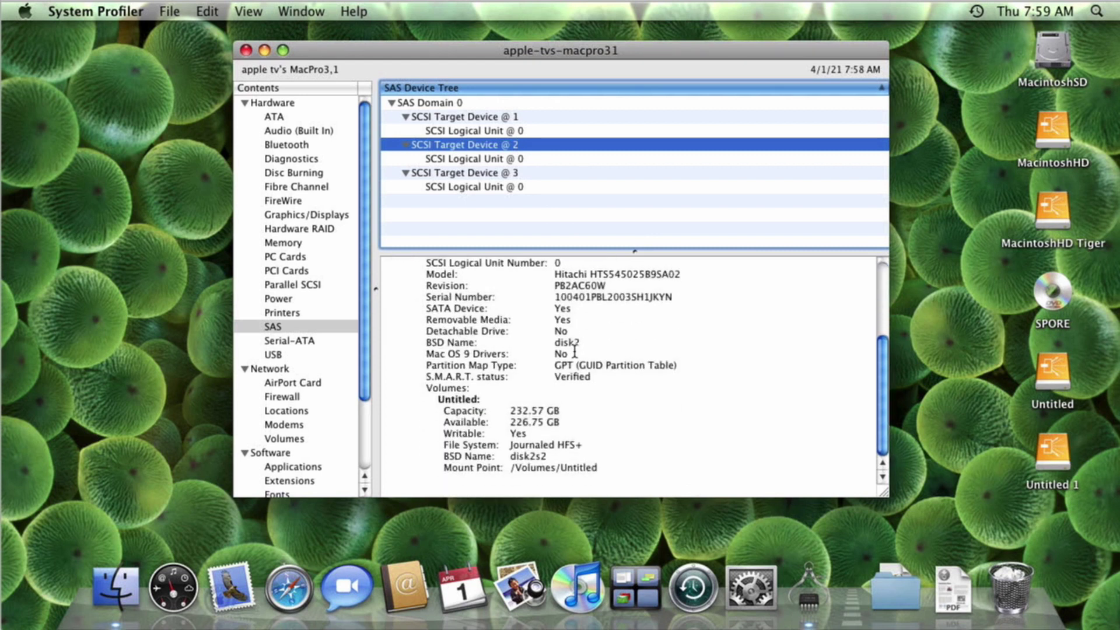
click(477, 173)
scroll(540, 332, down, 4)
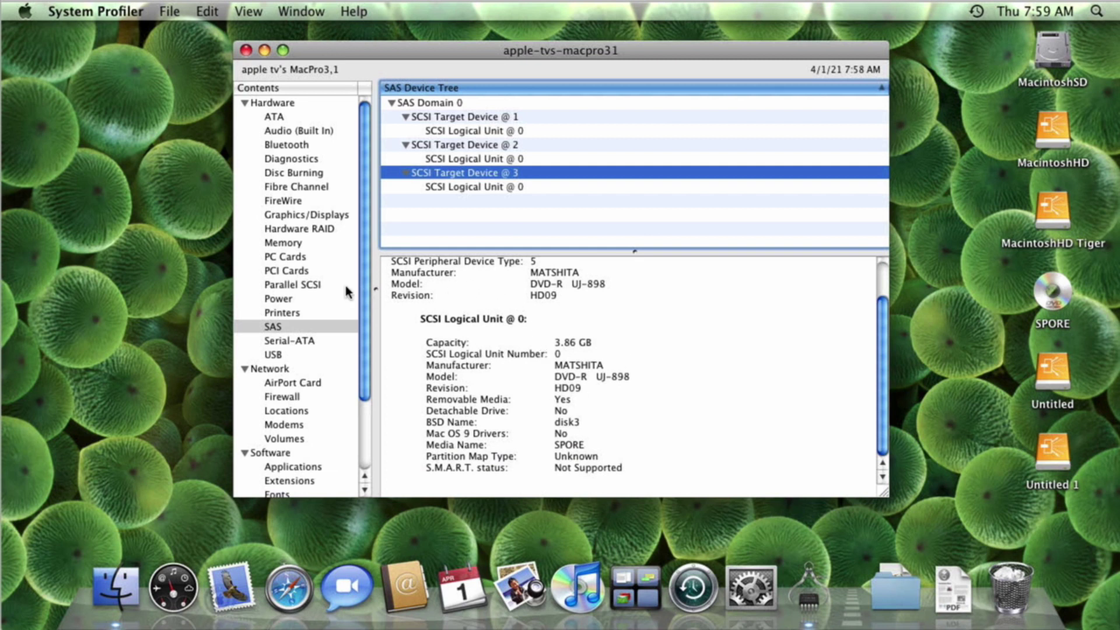
click(302, 271)
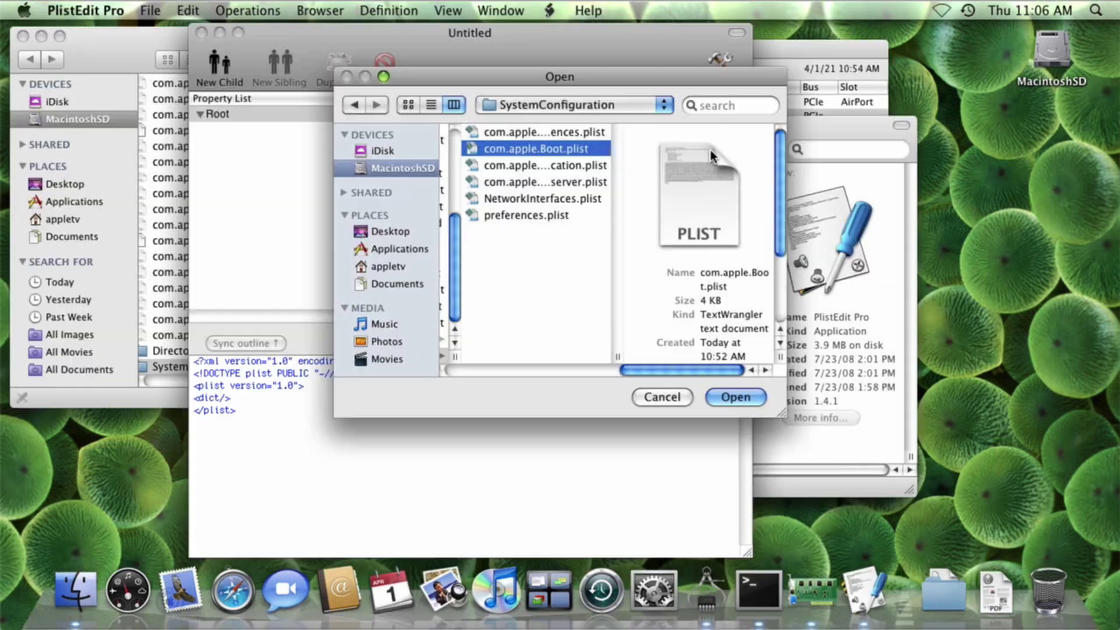
Open com.apple.Boot.plist in PlistEdit Pro and add a GraphicsEnabler string entry under Root with the value Yes.
click(734, 395)
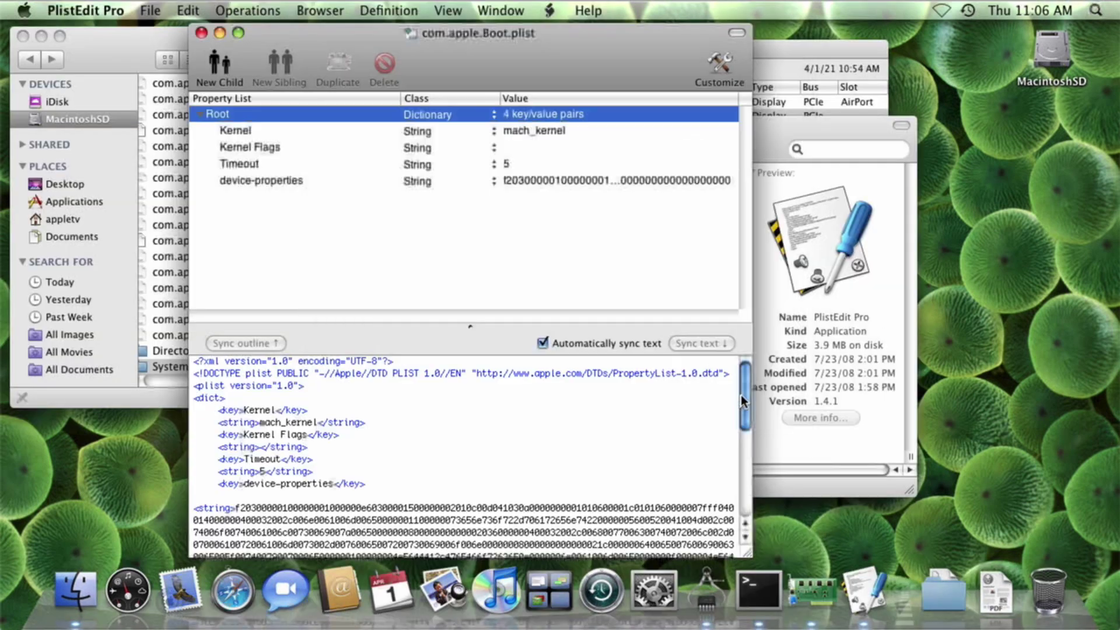
scroll(475, 468, down, 10)
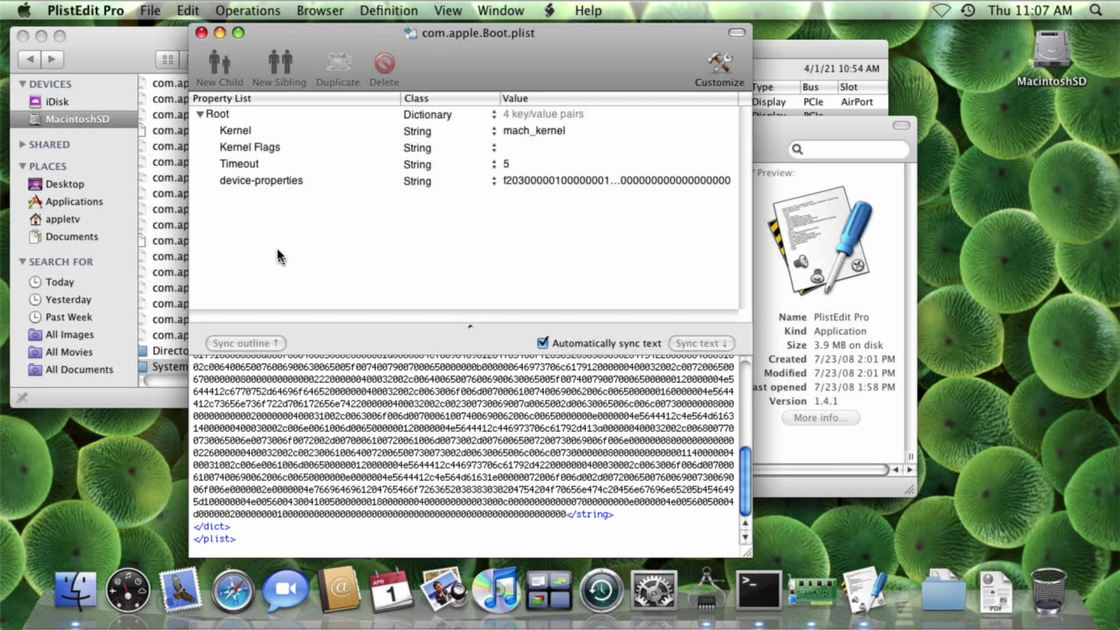
click(221, 64)
click(258, 132)
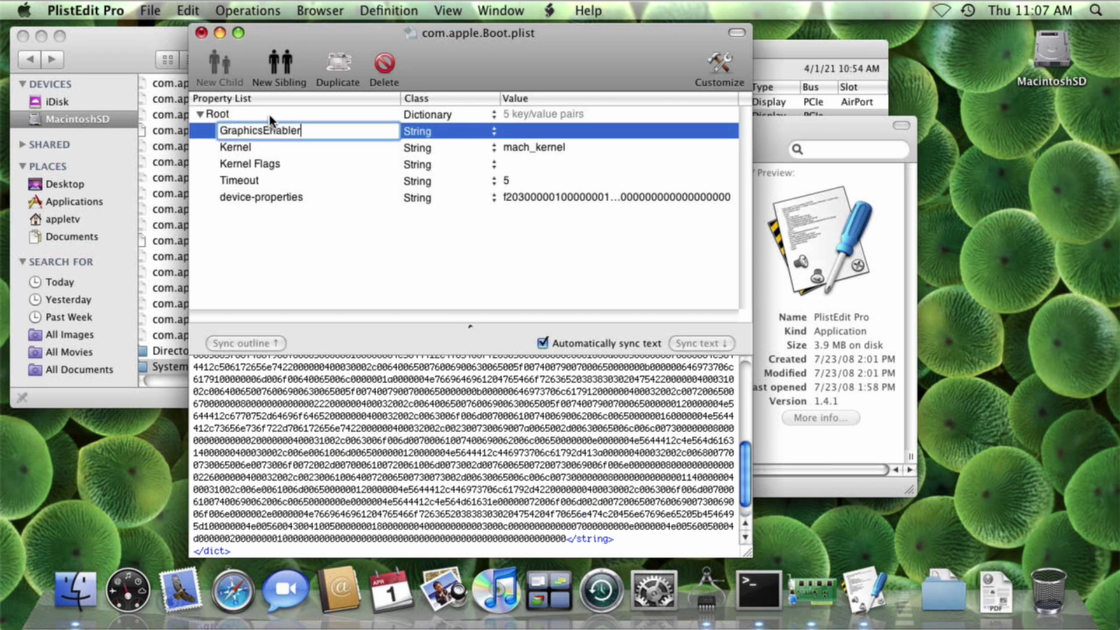
key(Return)
double_click(528, 131)
text(Yes)
key(Return)
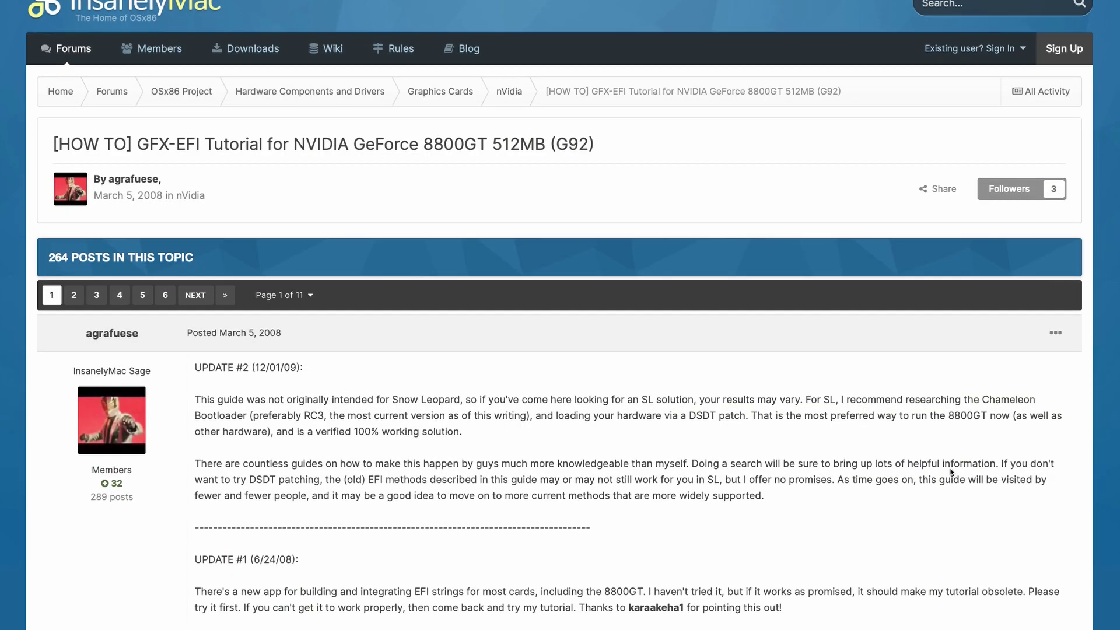
Read through the InsanelyMac GFX-EFI tutorial for the NVIDIA GeForce 8800GT 512MB, including its requirements and setup steps.
scroll(972, 461, down, 3)
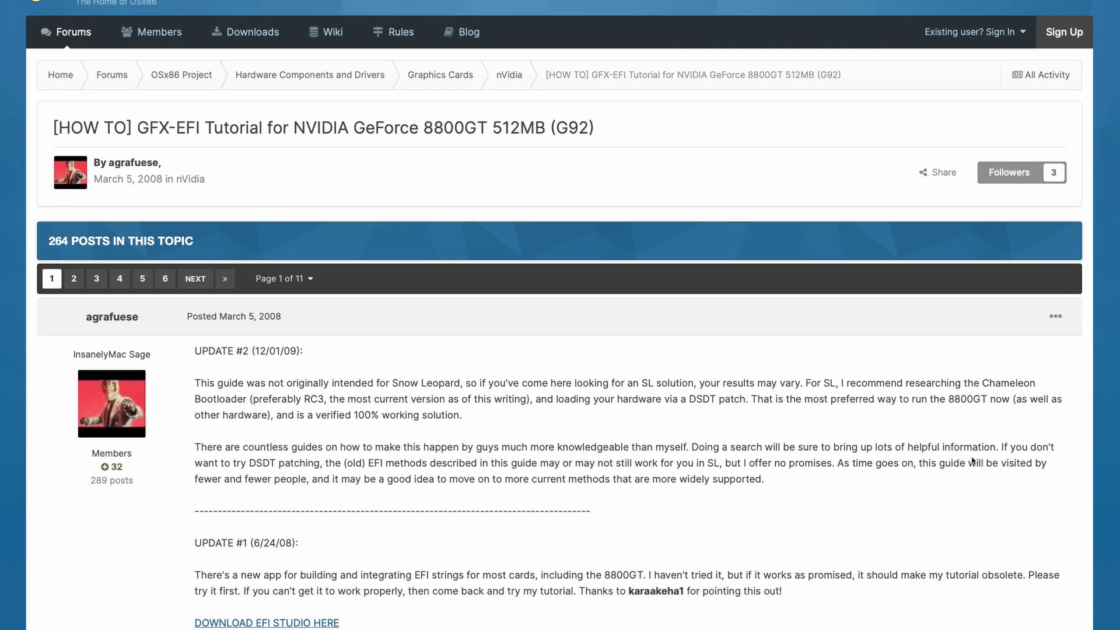
scroll(973, 461, down, 4)
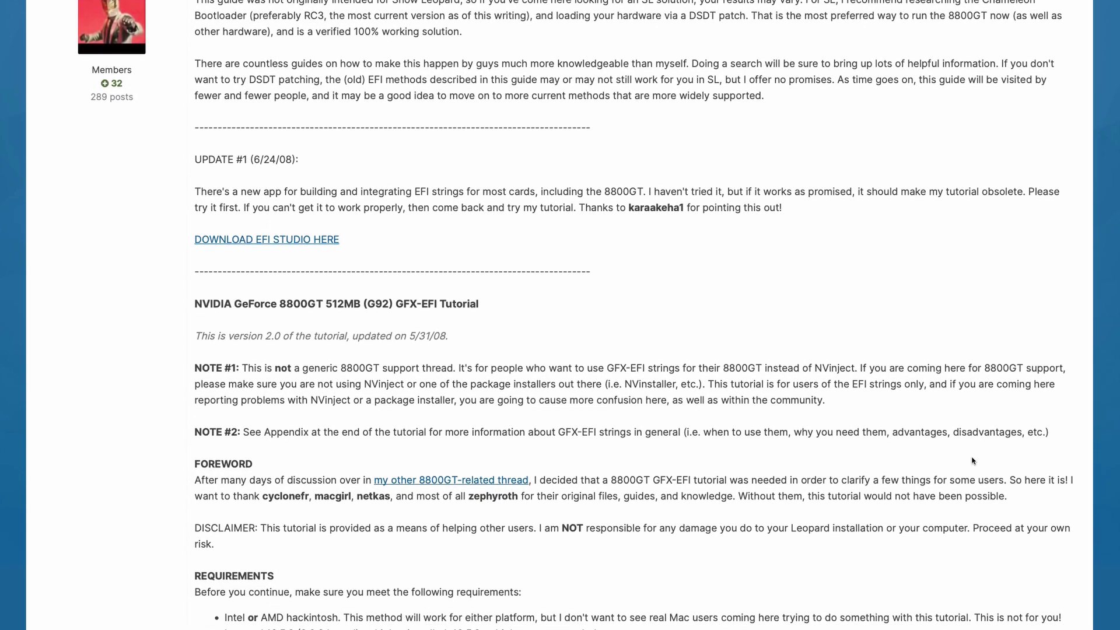
scroll(972, 461, down, 3)
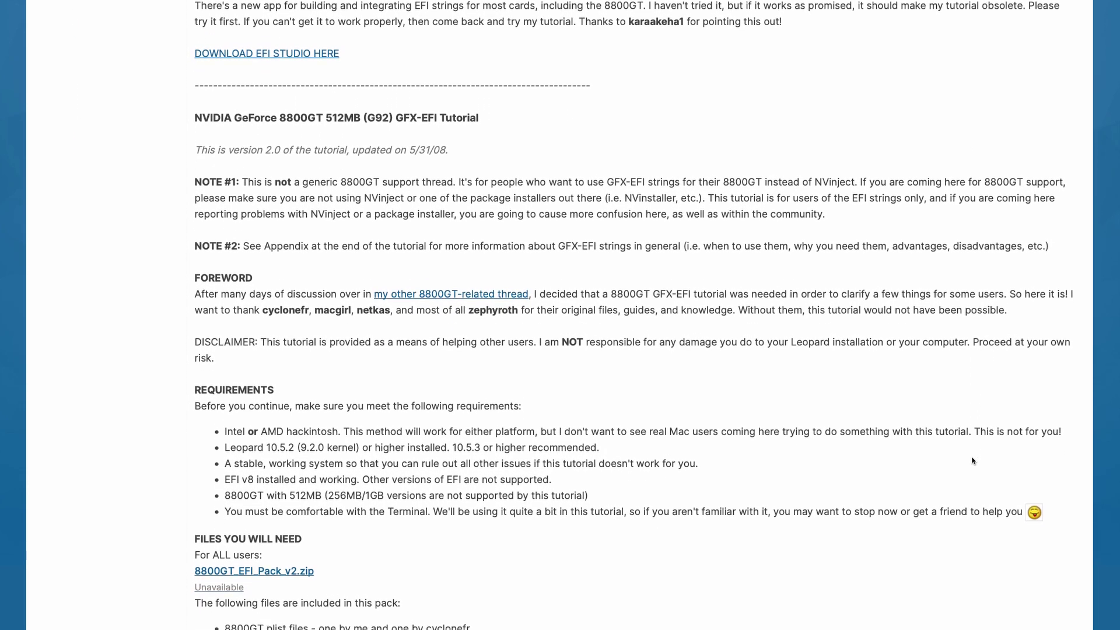
scroll(973, 461, down, 3)
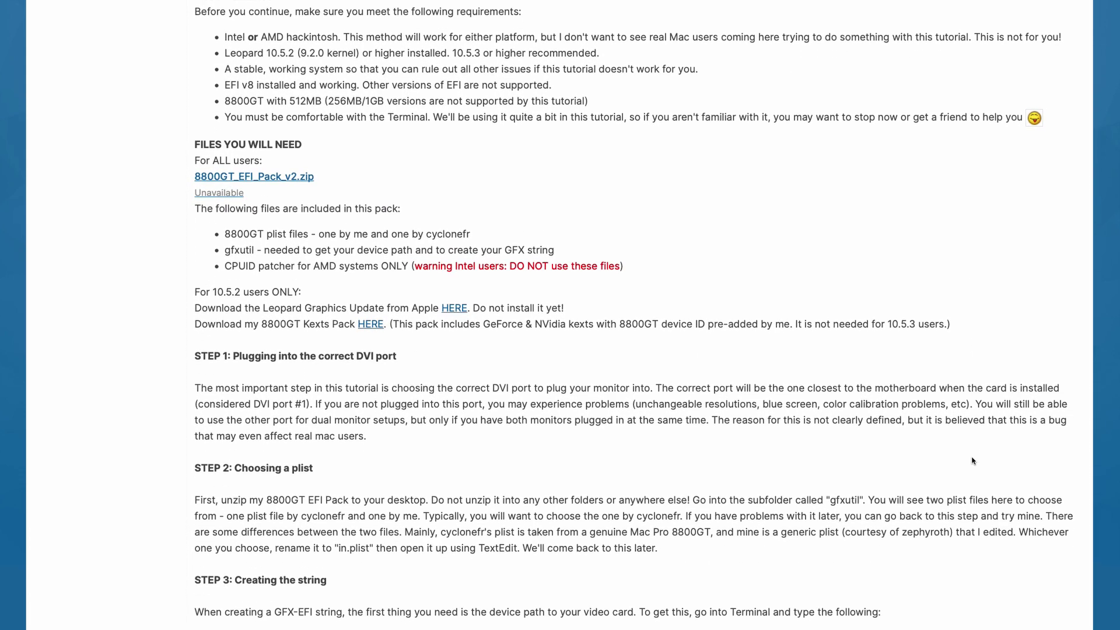
scroll(973, 461, down, 3)
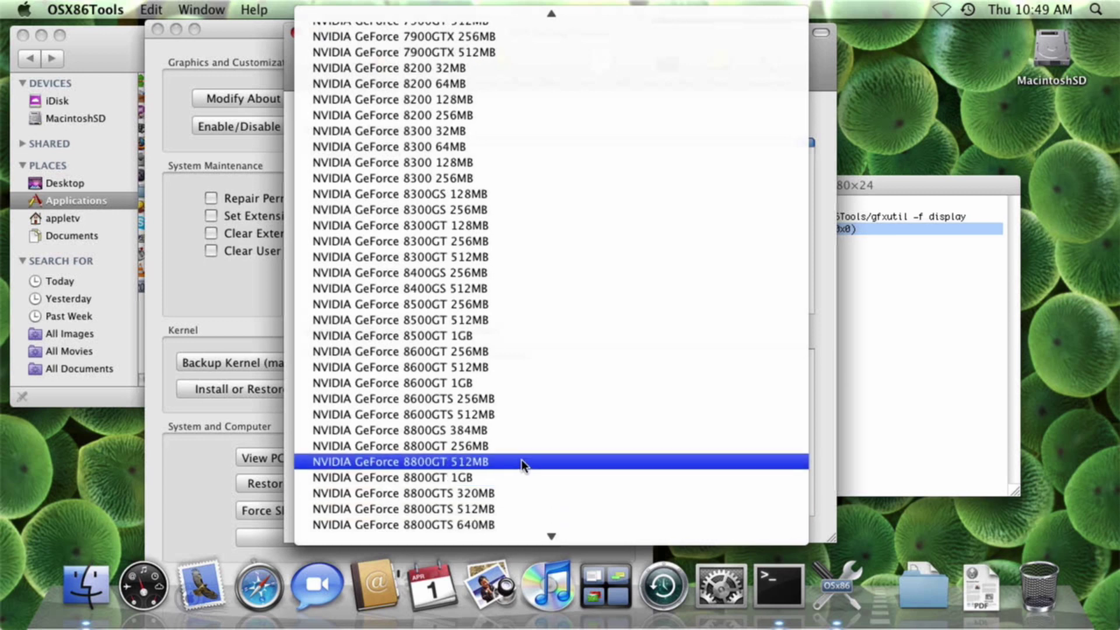
Choose NVIDIA GeForce 8800GT 512MB in the GFX String Creator and compare its PCI device path with the Terminal output.
click(525, 462)
drag(881, 187, 689, 235)
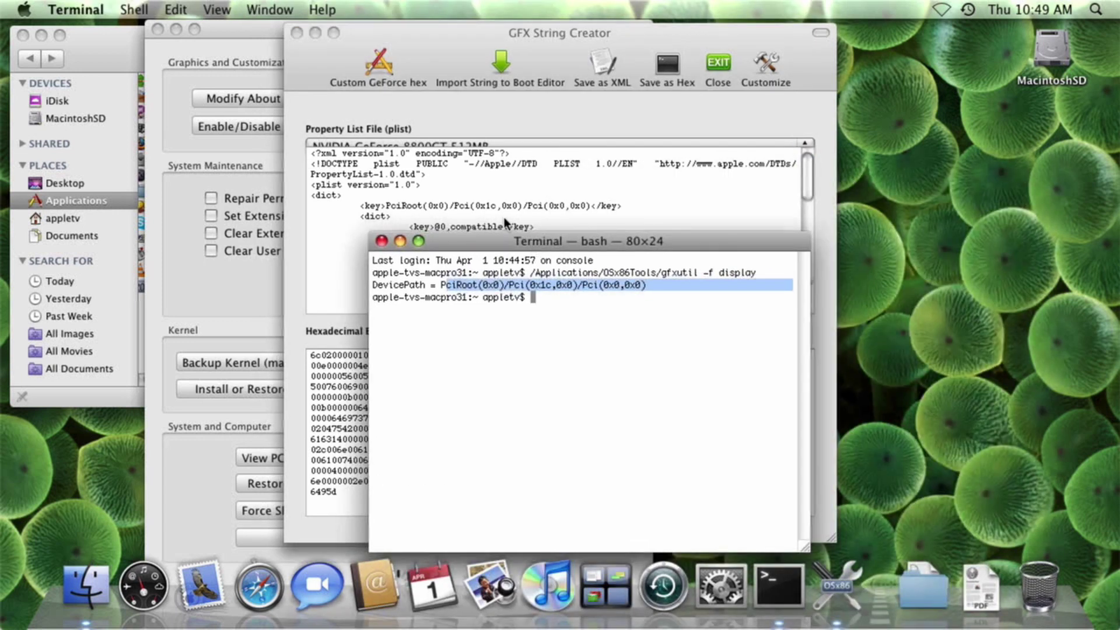
drag(443, 243, 742, 223)
click(611, 37)
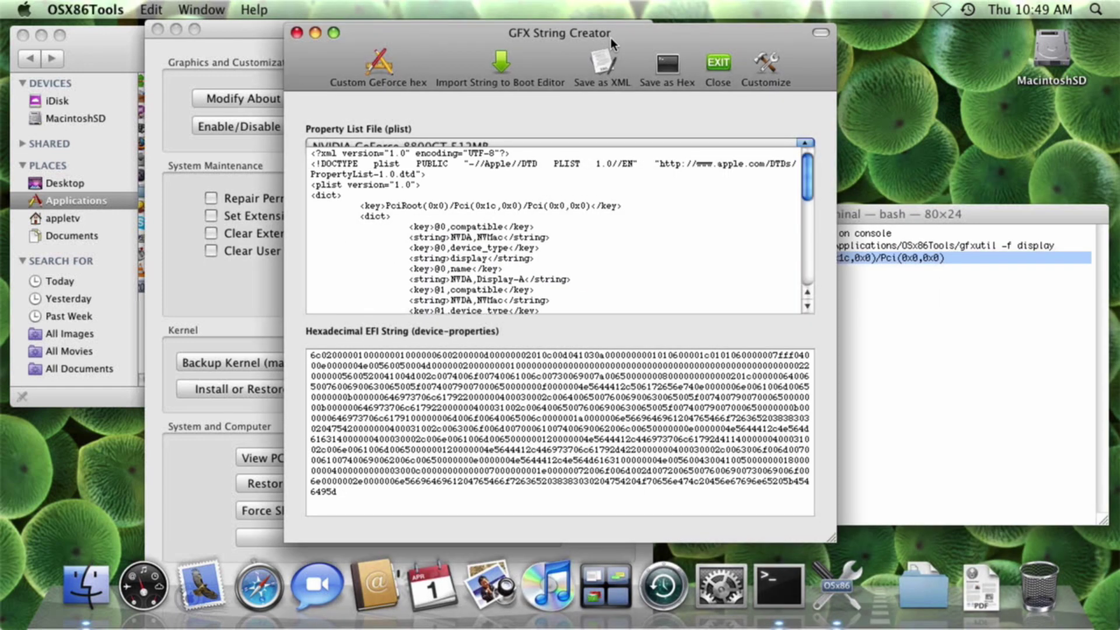
Import the generated EFI string into the Boot Editor and apply the changes to com.apple.Boot.plist, authorising the request.
click(501, 64)
click(595, 498)
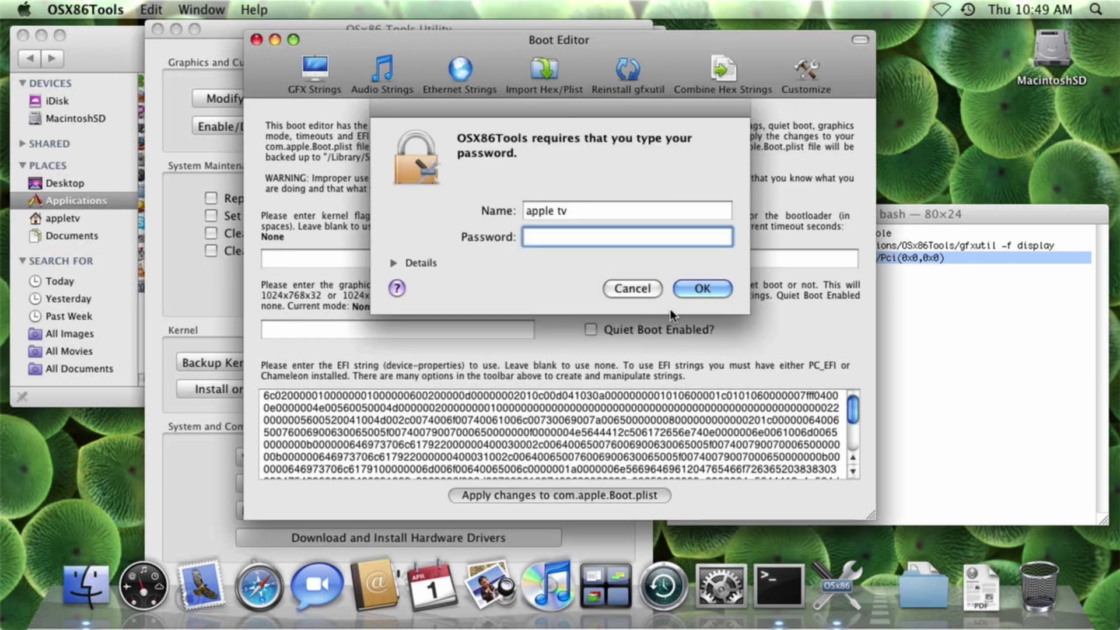
click(701, 282)
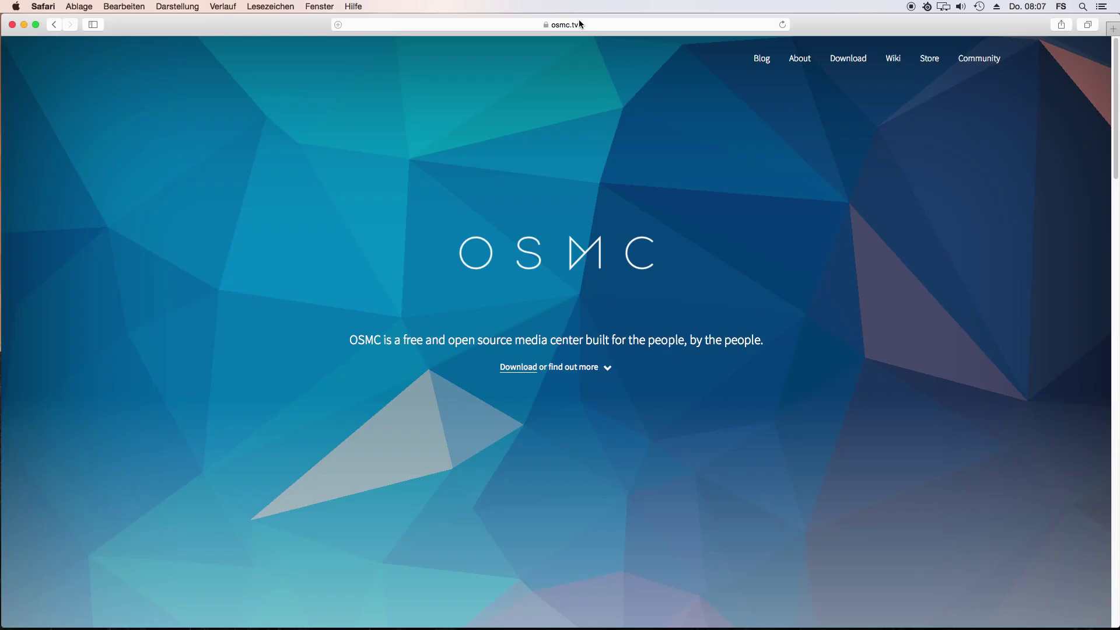
In Safari, download the OSMC installer for OS X and launch qt_host_installer from the mounted disk image.
click(848, 59)
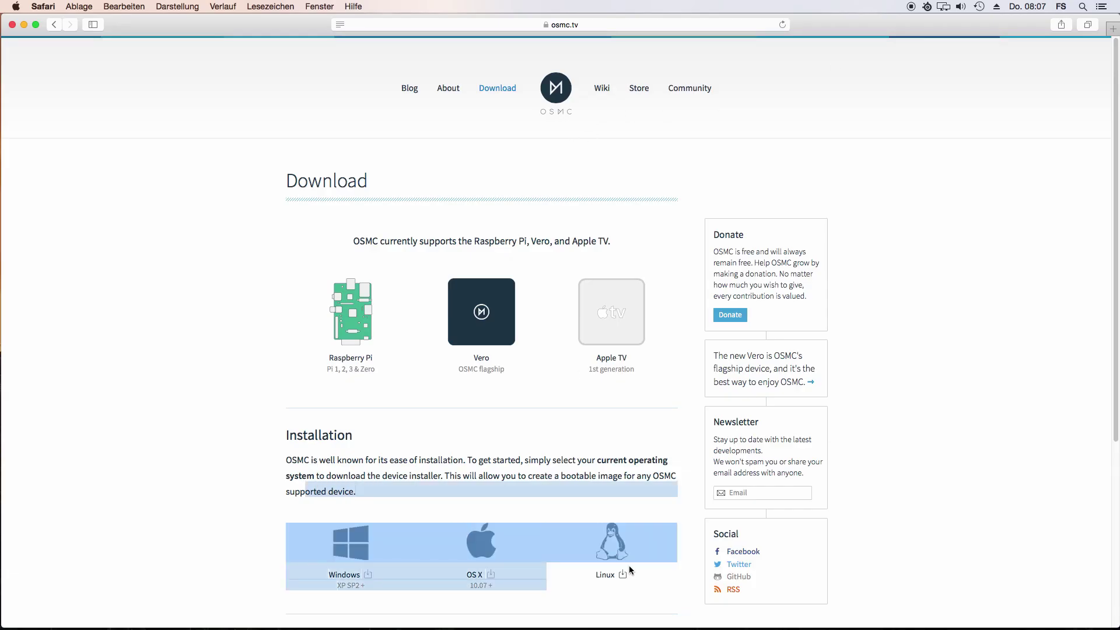
click(491, 575)
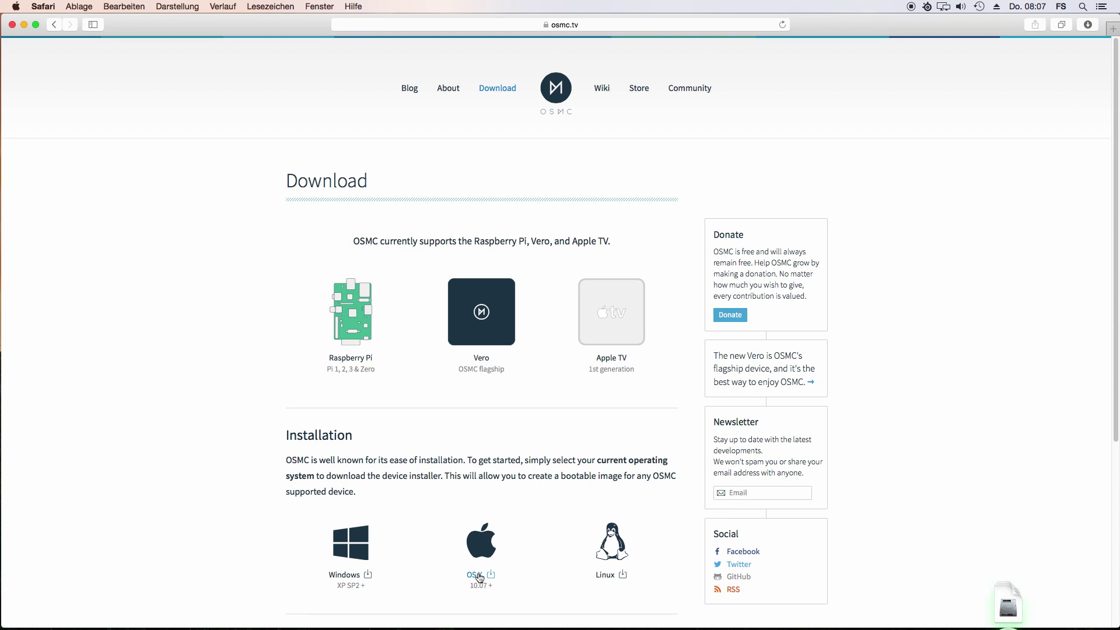
click(23, 25)
double_click(493, 138)
click(680, 239)
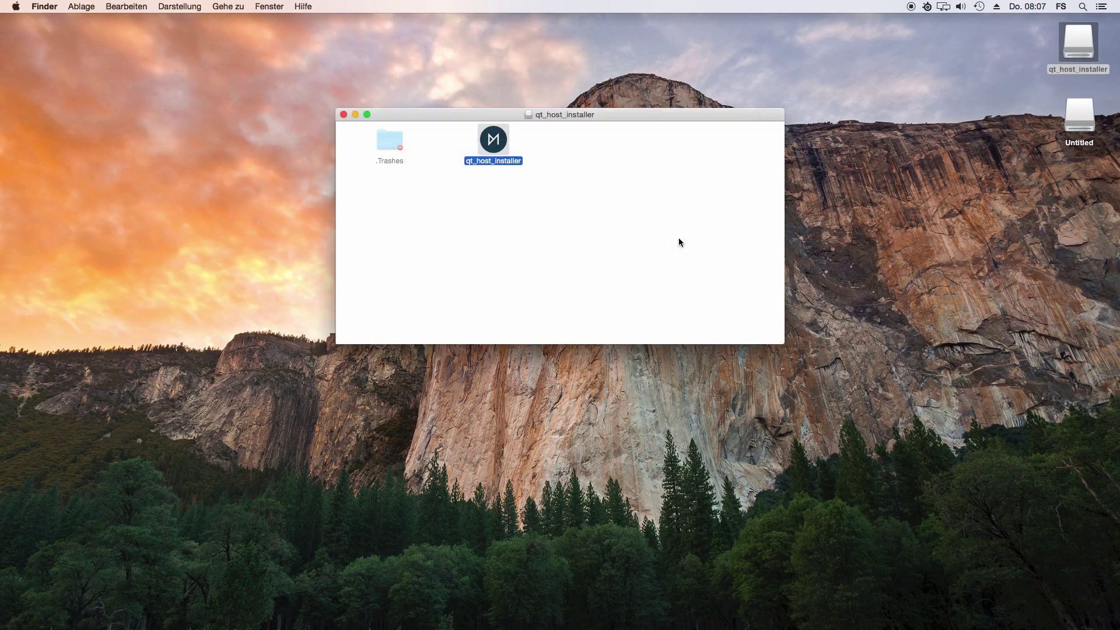
Confirm the launch of the OSMC installer, set its language to English and choose the device to install OSMC on.
click(560, 395)
click(574, 295)
click(578, 303)
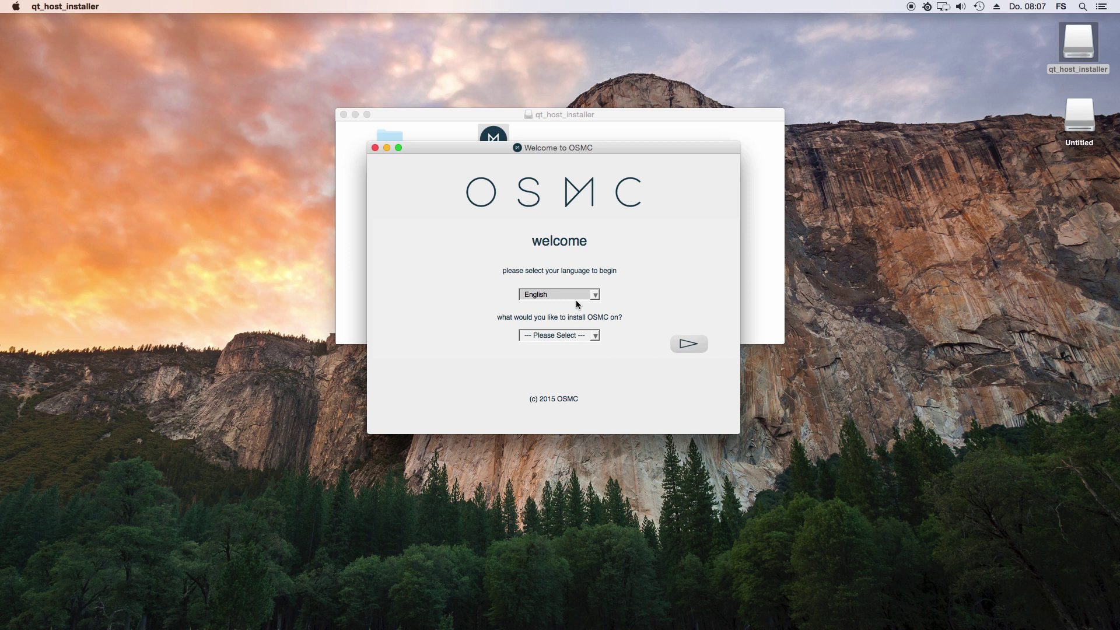
click(593, 336)
click(578, 378)
click(689, 343)
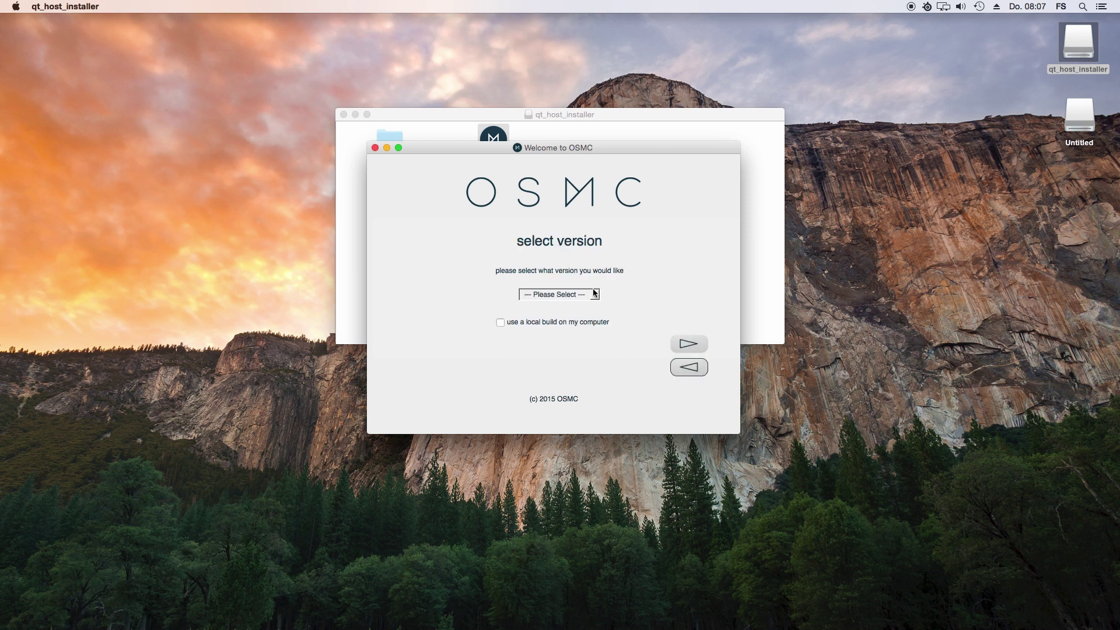
Select OSMC version 2016.02-2-HDD and proceed with the installer.
click(594, 295)
click(590, 306)
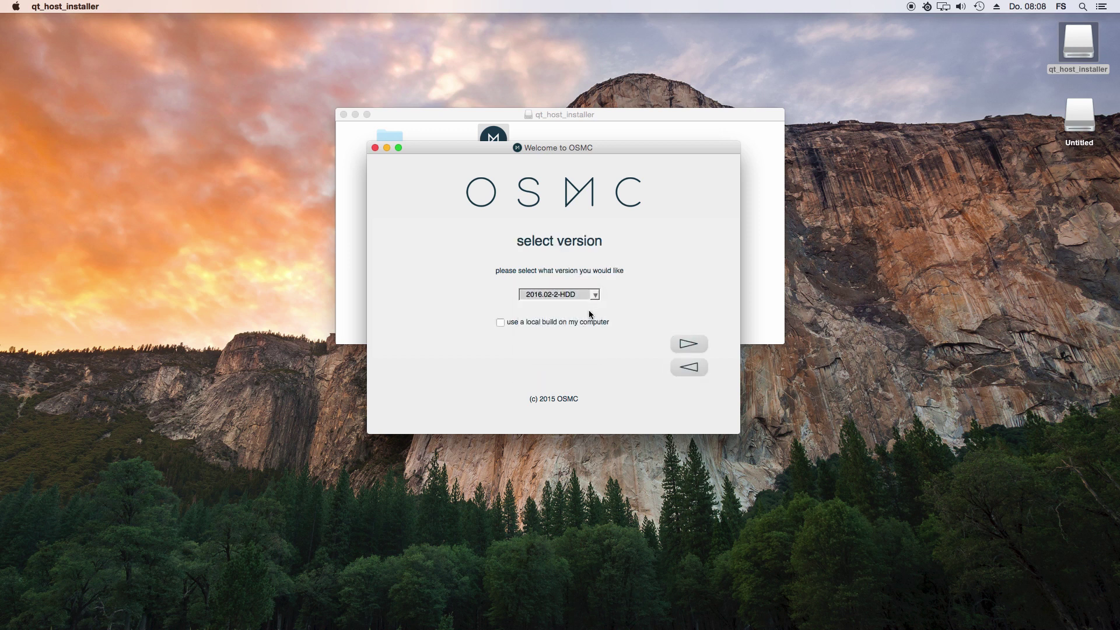
click(683, 343)
click(680, 343)
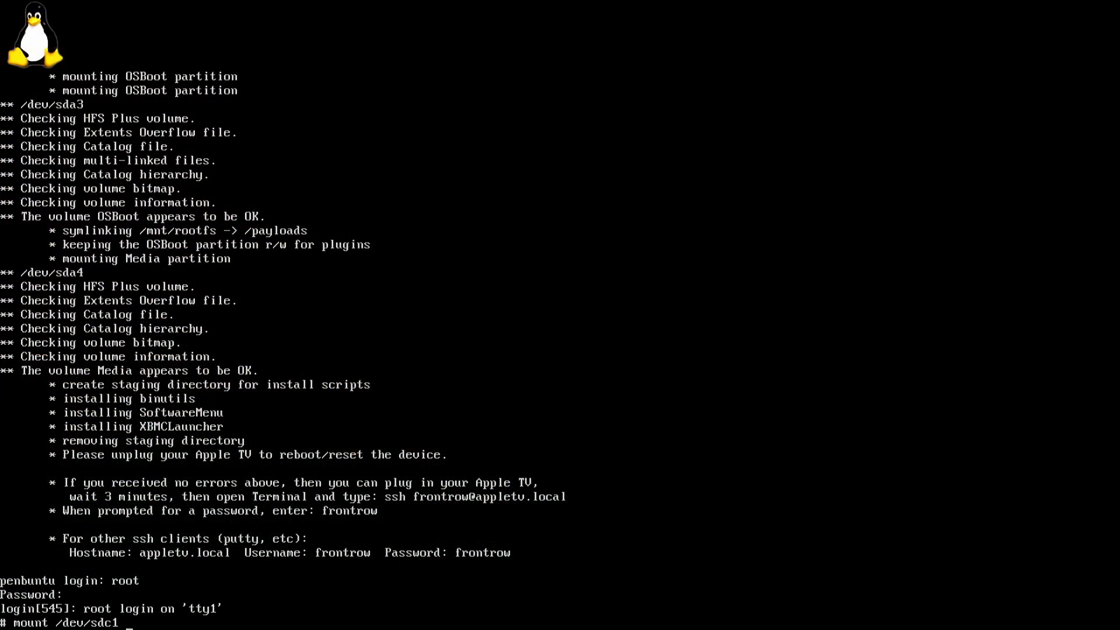
In the penbuntu root console, mount /dev/sdc1 at /mnt and list the contents of that directory.
key(Return)
text(cd /mnt)
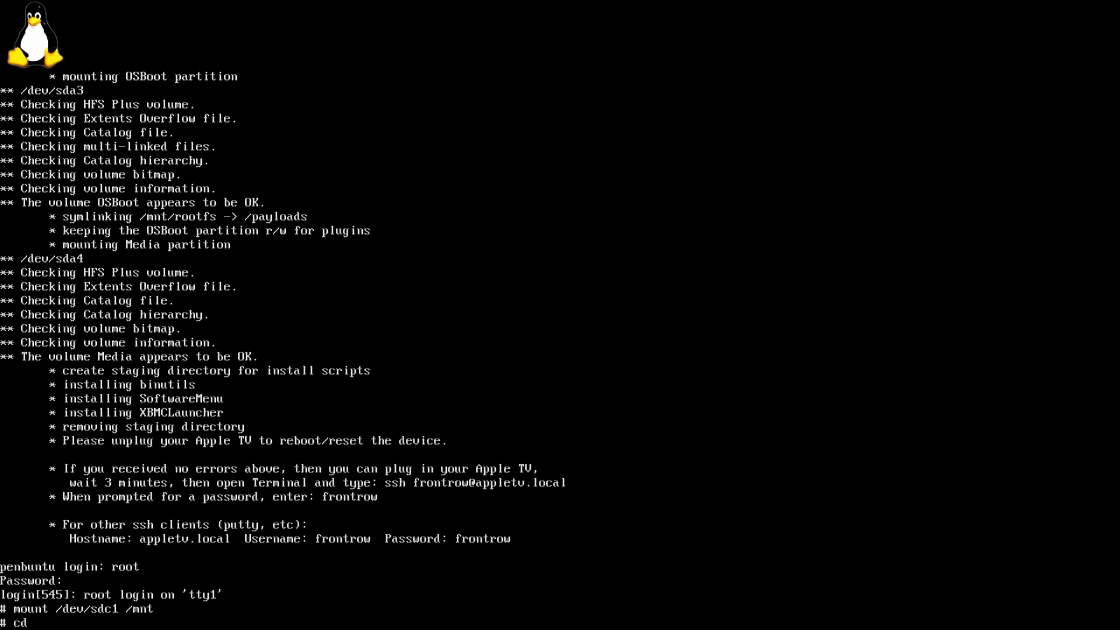
key(Return)
text(ls)
key(Return)
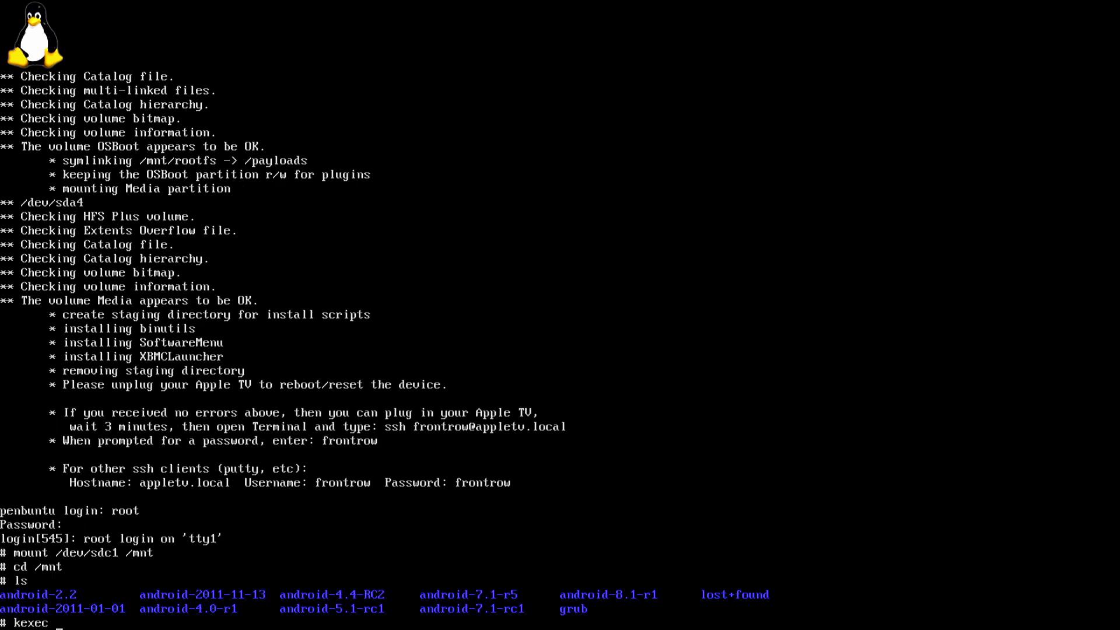
Enter a kexec -l command for ./android-2.2/kernel and add the path of the image file from the android-2.2 folder.
text(kexec -l ./a)
key(Tab)
text(k)
key(Tab)
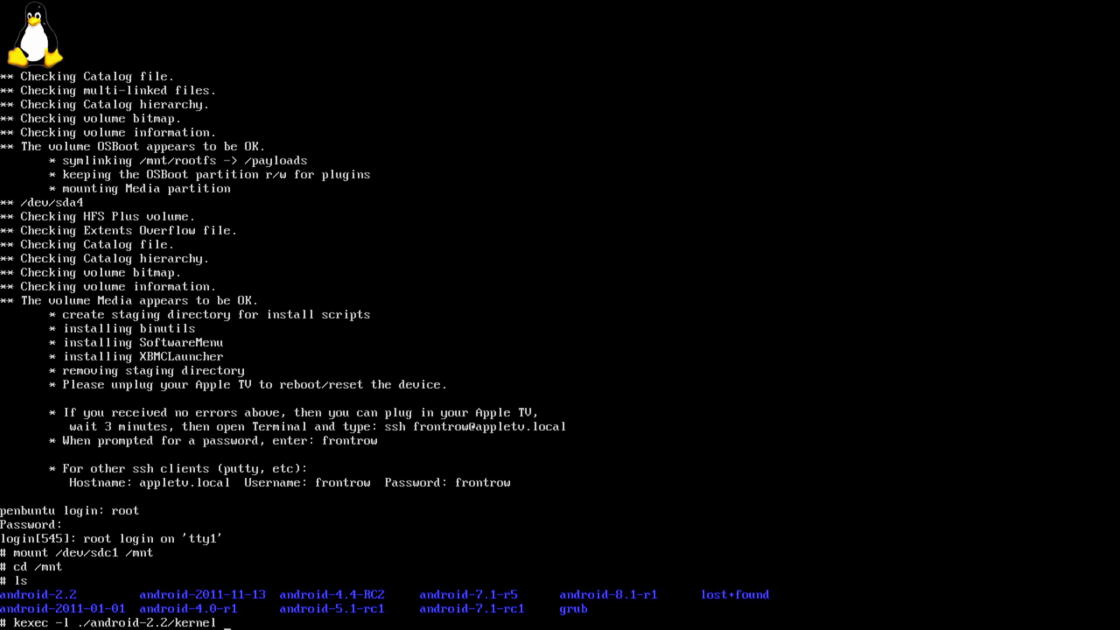
text(./a)
key(Tab)
text(2.2/i)
key(Tab)
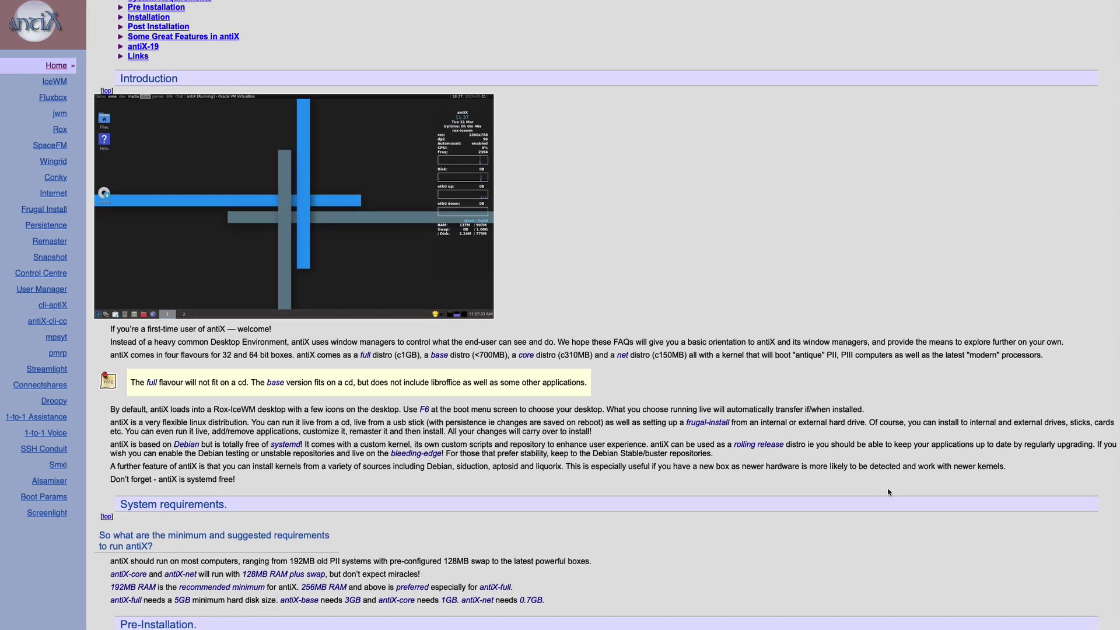
Read through the antiX FAQ's introduction, system requirements, installation and post-installation sections, down to the window manager options.
scroll(888, 491, down, 3)
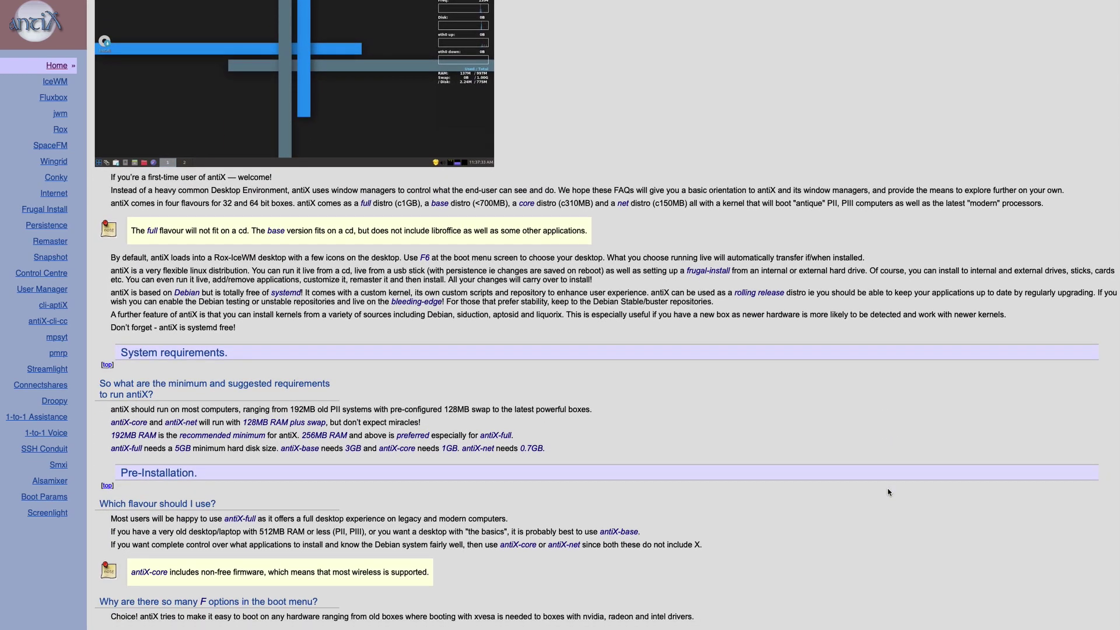
scroll(888, 492, down, 3)
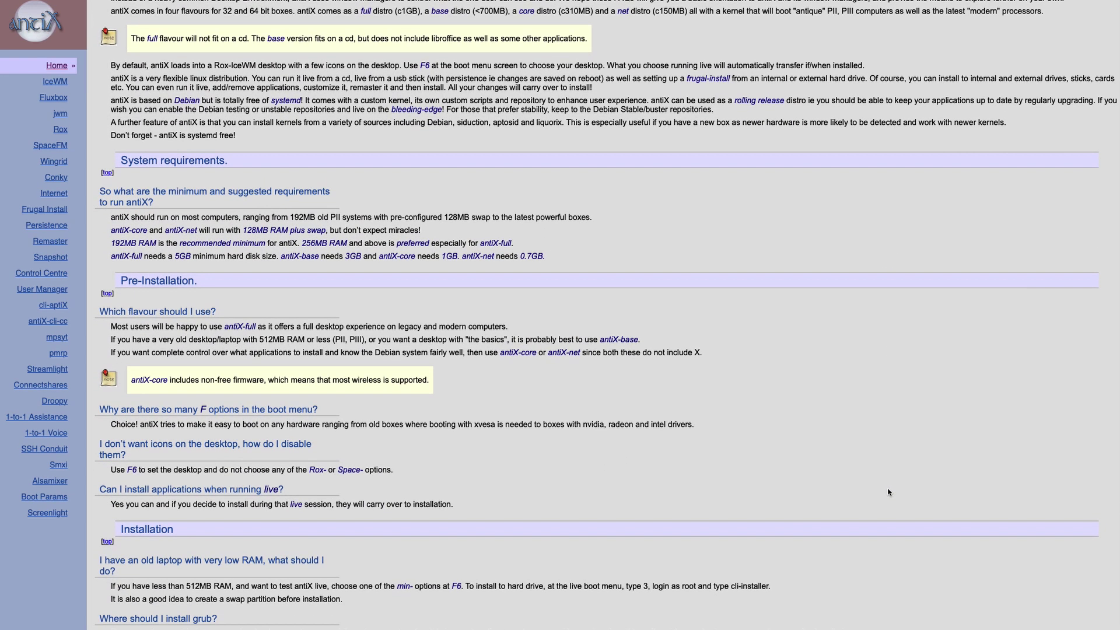
scroll(888, 492, down, 3)
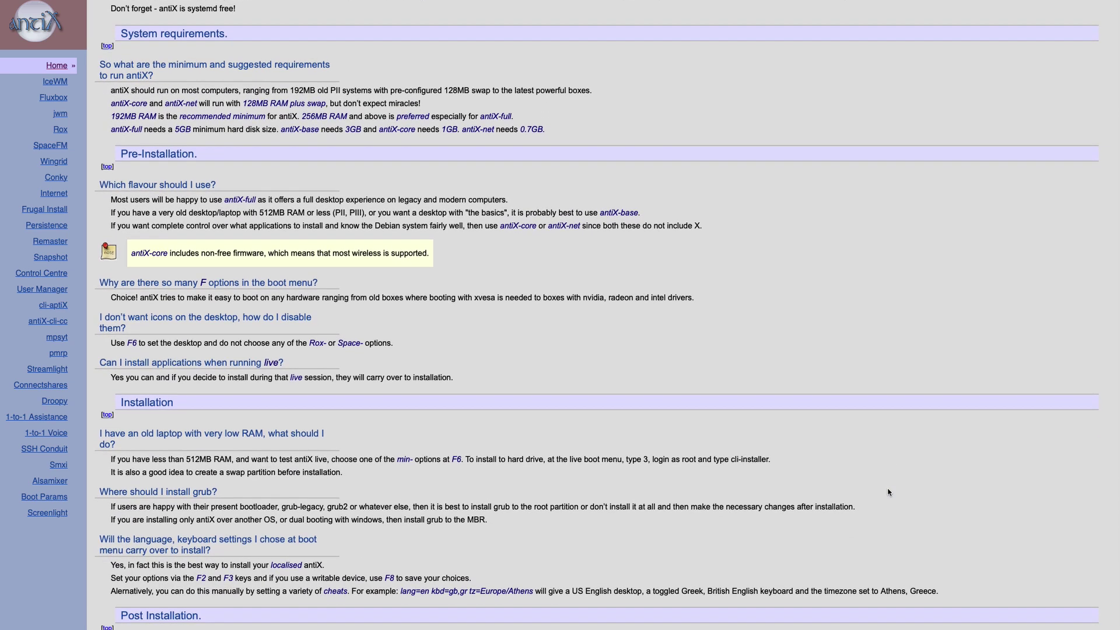
scroll(888, 492, down, 4)
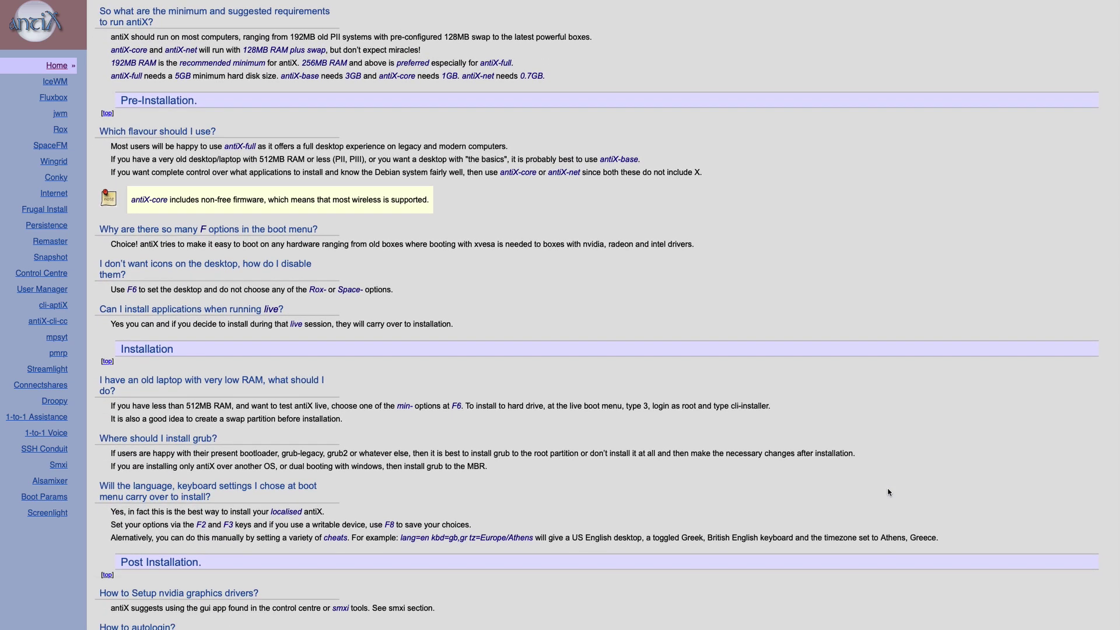
scroll(888, 492, down, 1)
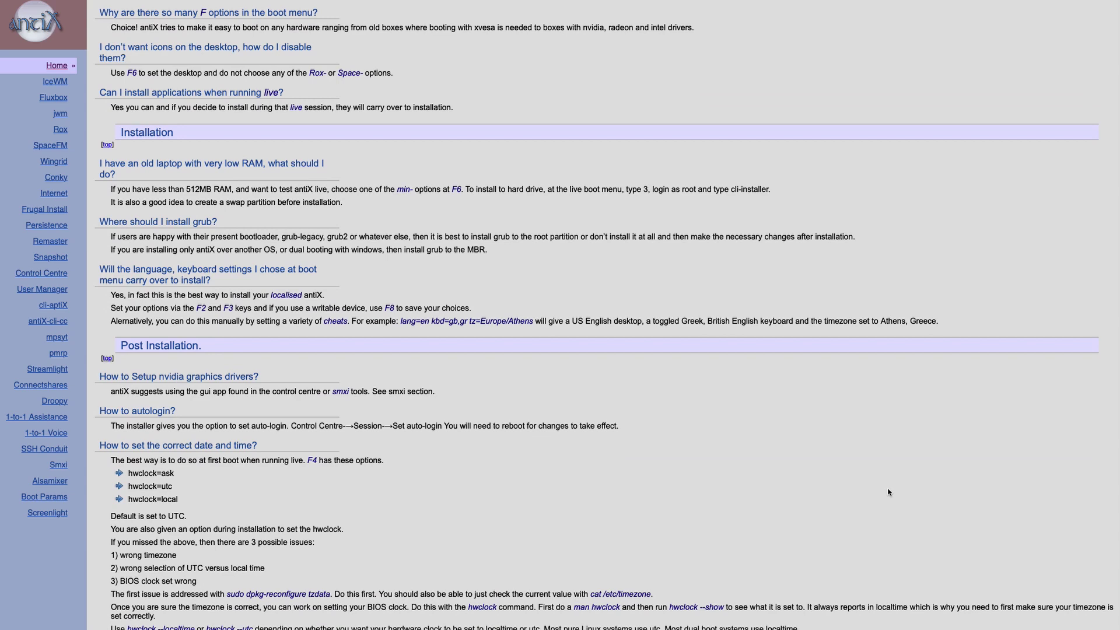
scroll(888, 492, down, 2)
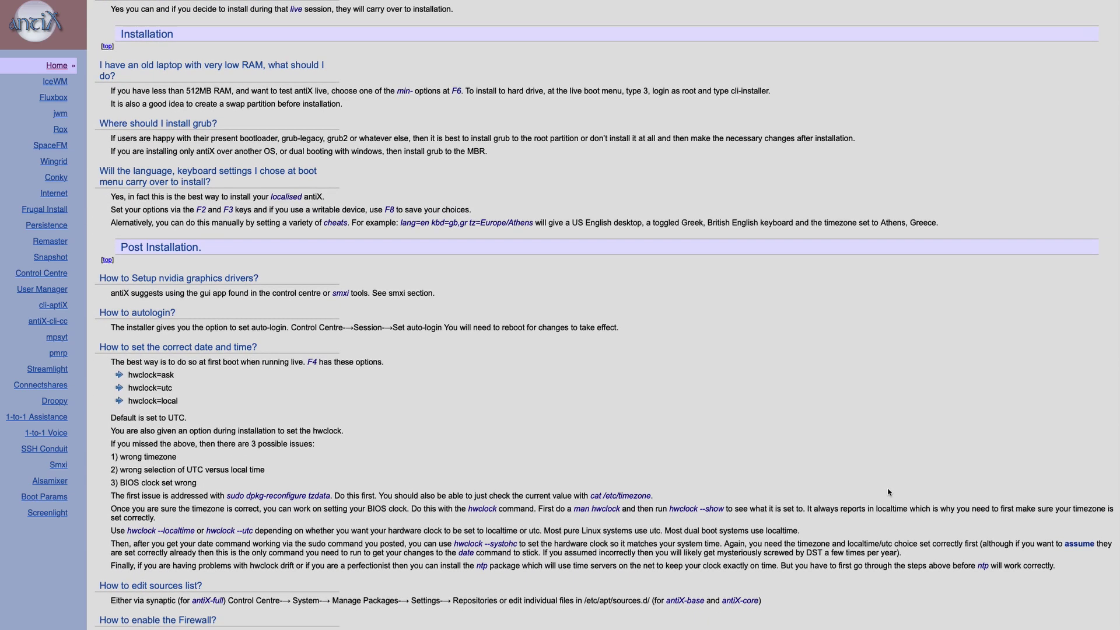
scroll(888, 492, down, 3)
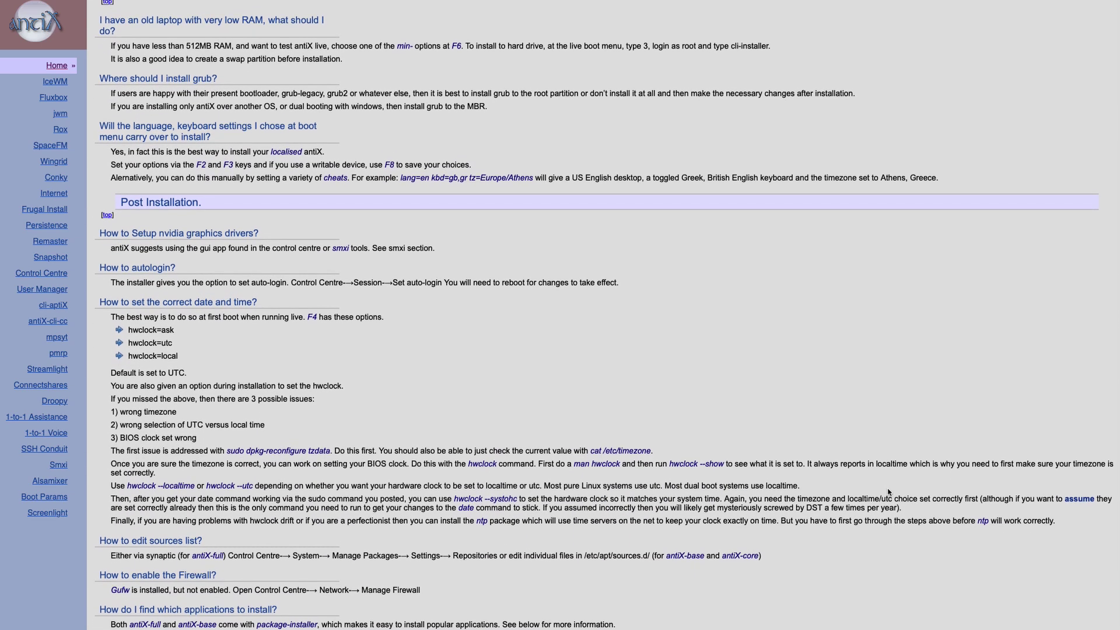
scroll(889, 492, down, 4)
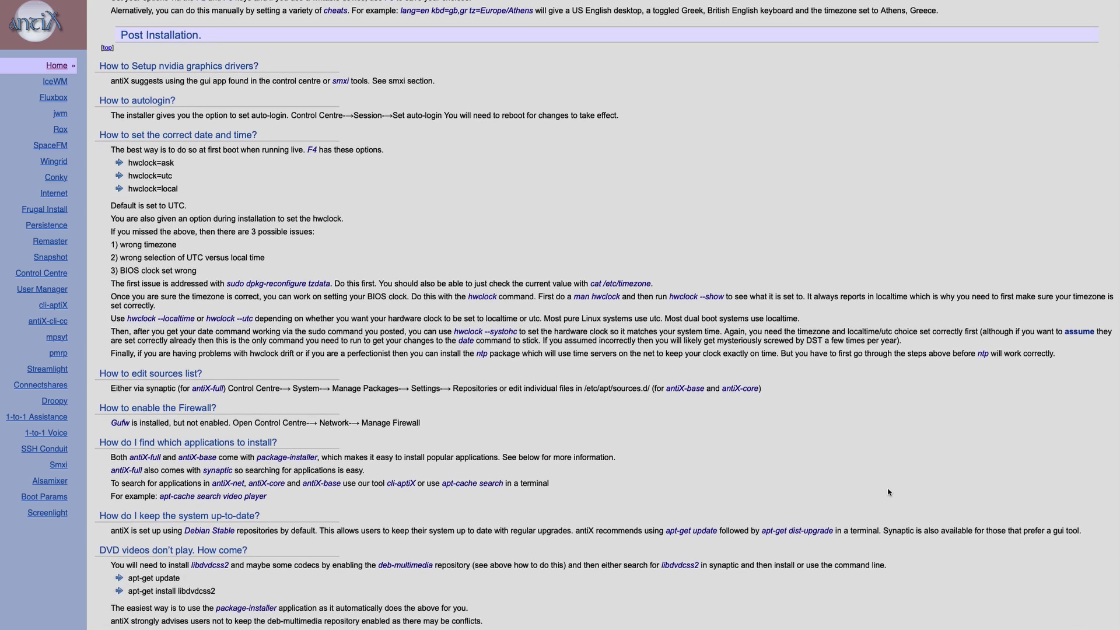
scroll(888, 492, down, 6)
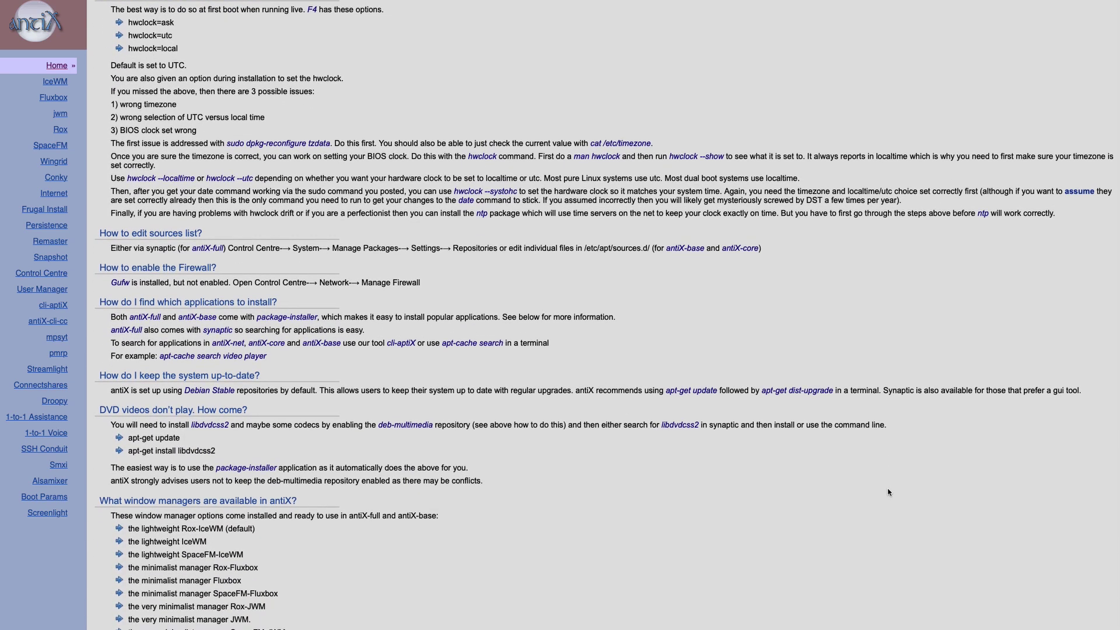
scroll(888, 492, down, 11)
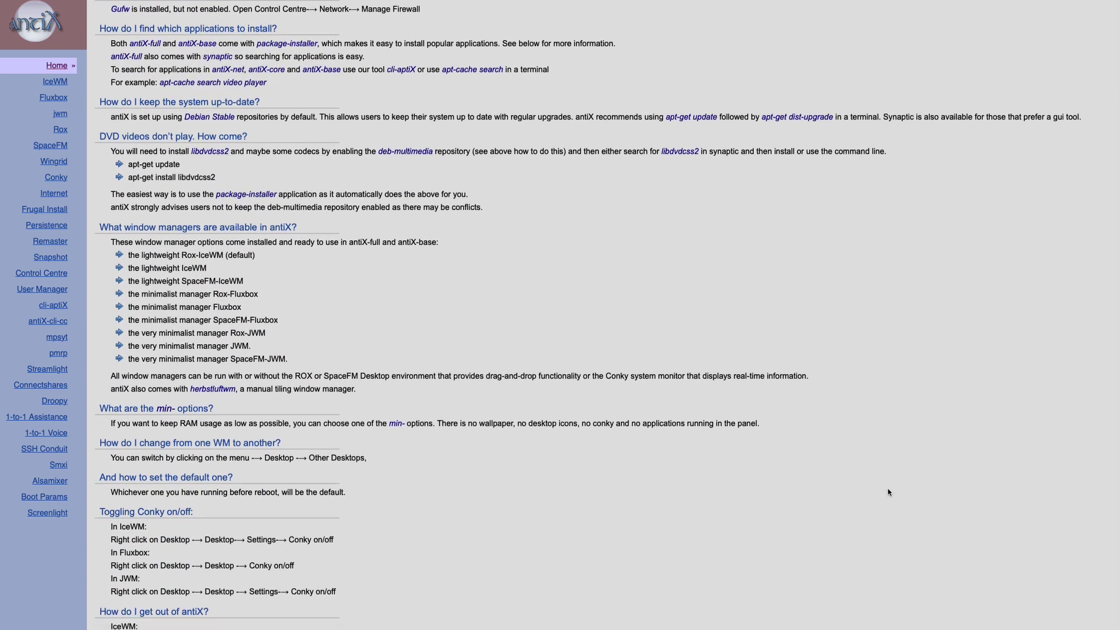
scroll(888, 492, down, 3)
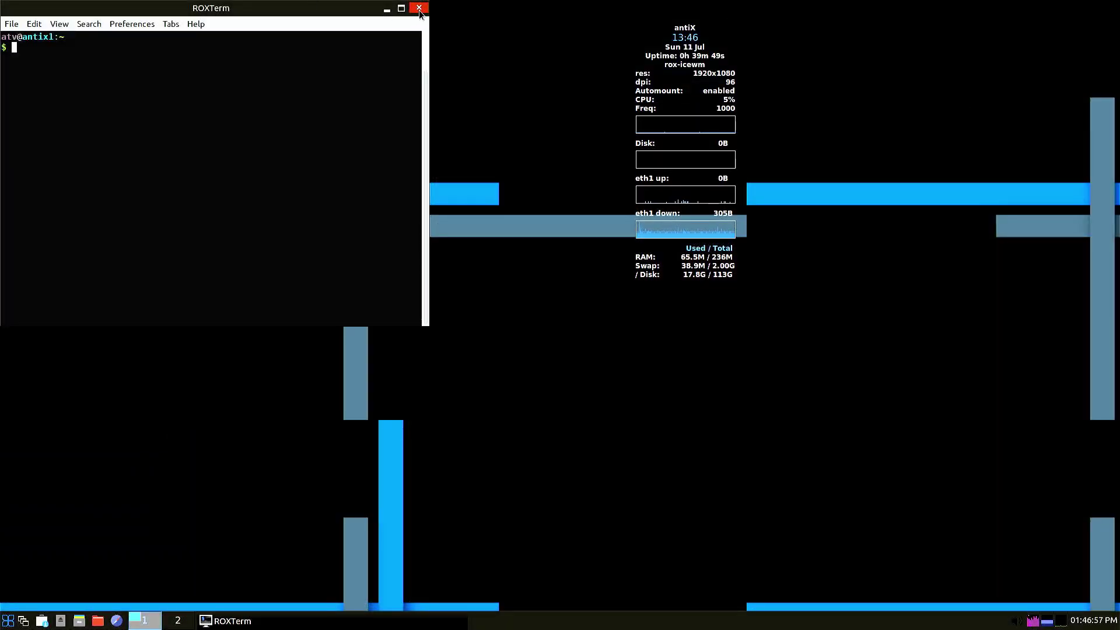
On the antiX desktop, close the terminal and browse from the home folder to /etc/X11 in the file manager.
click(419, 9)
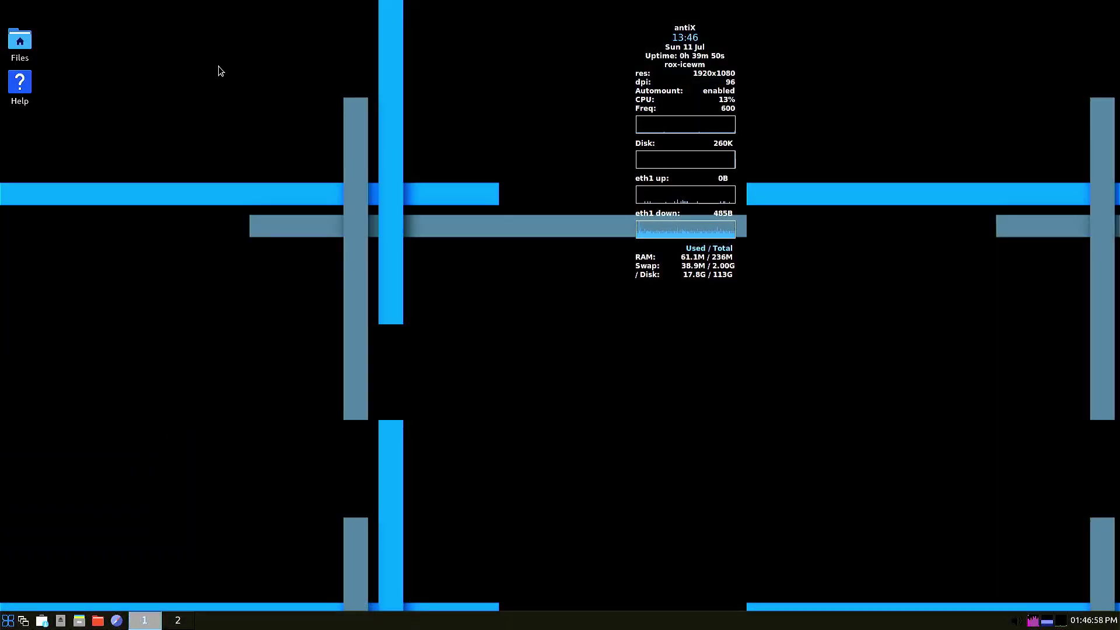
double_click(20, 46)
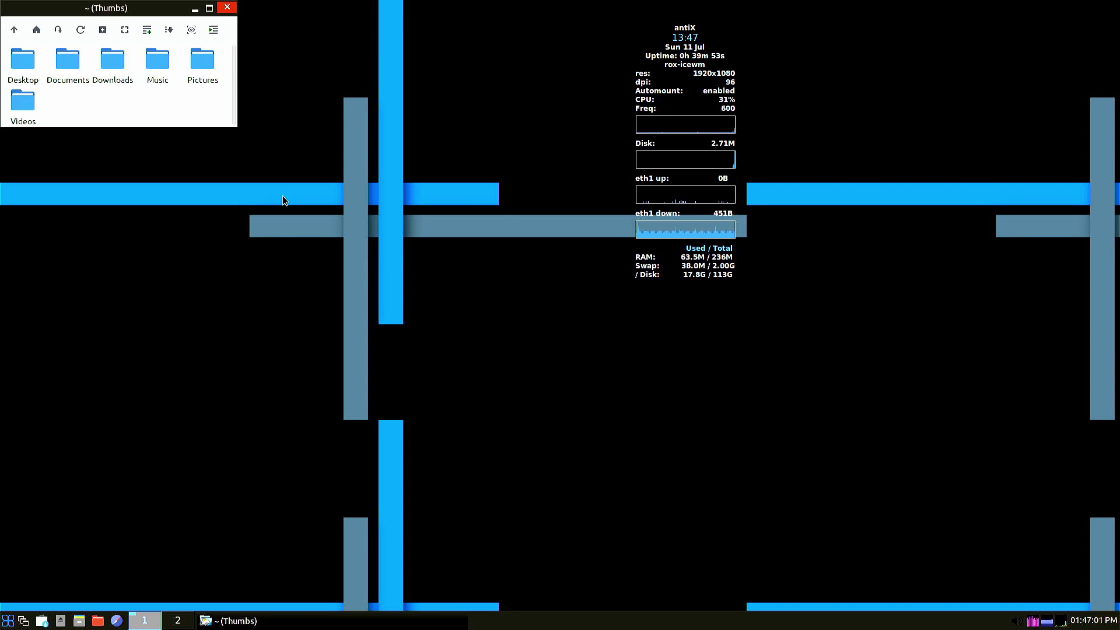
click(15, 30)
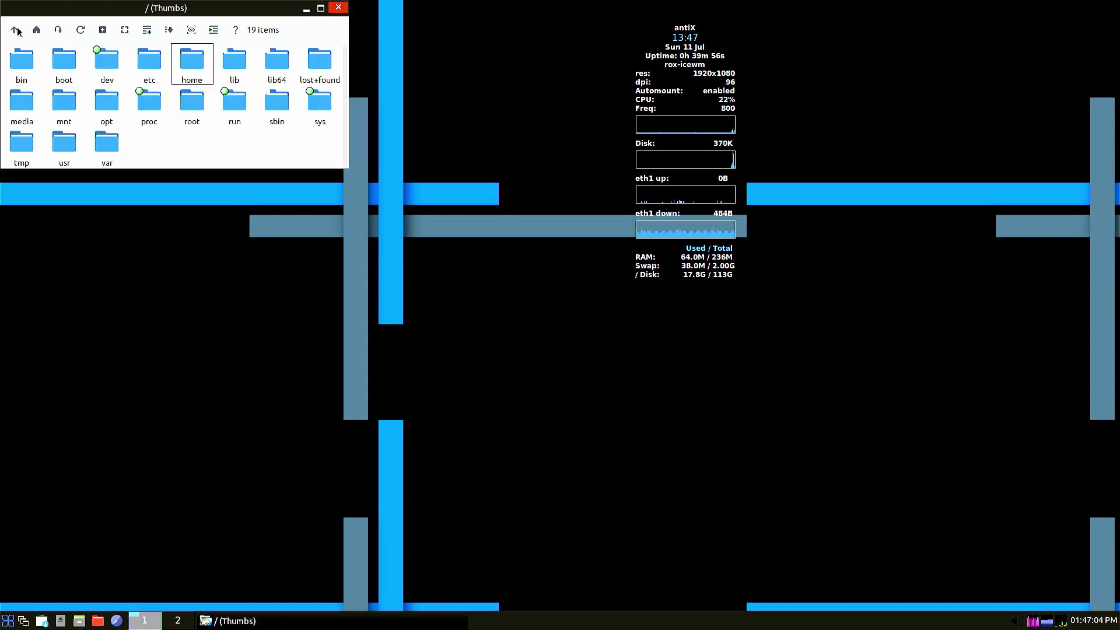
click(154, 75)
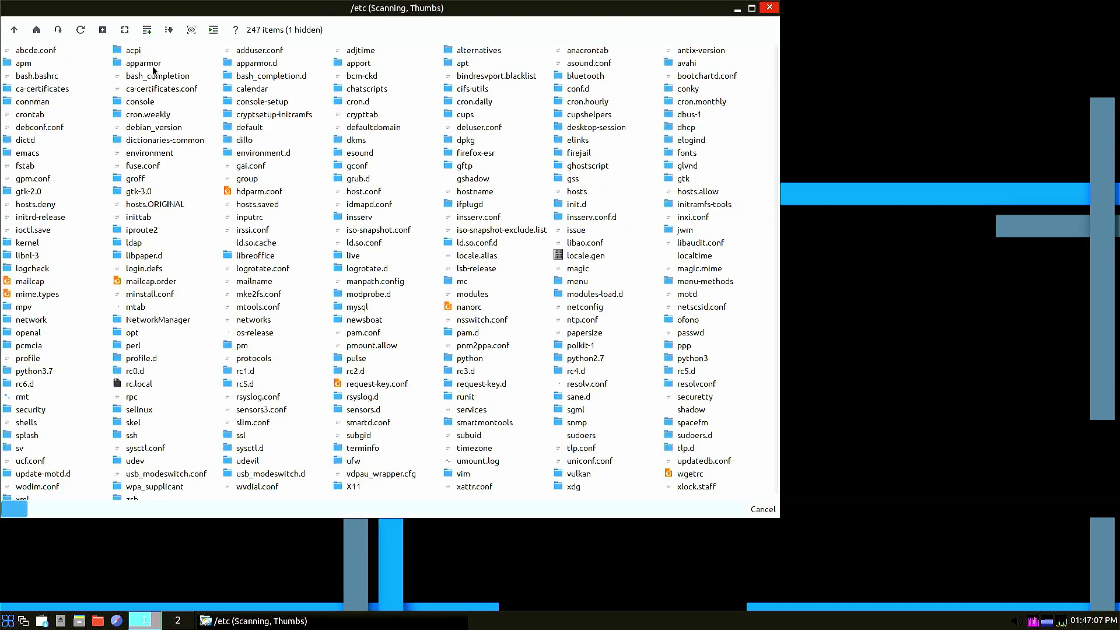
click(348, 489)
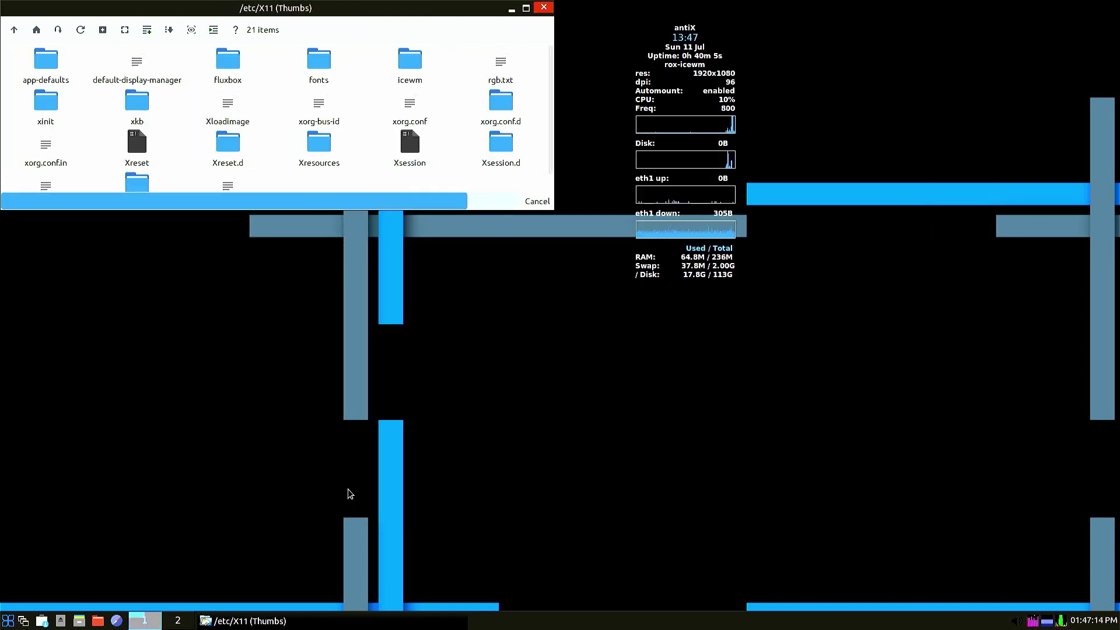
Open xorg.conf and xorg-bus-id from /etc/X11 in Geany to inspect the graphics card's bus ID settings.
click(401, 109)
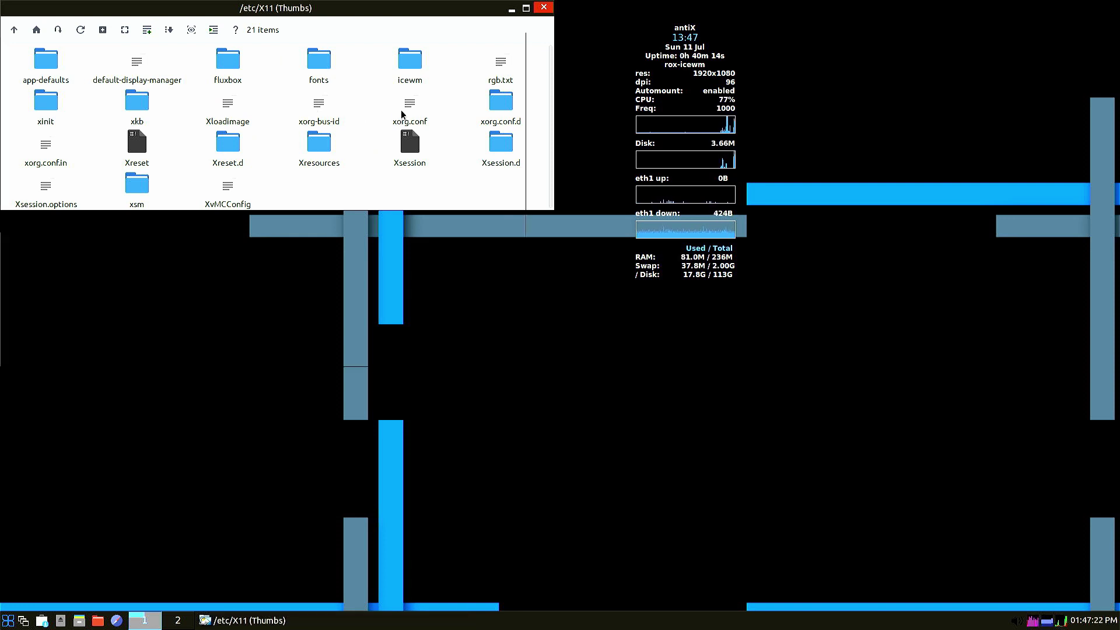
drag(339, 7, 772, 81)
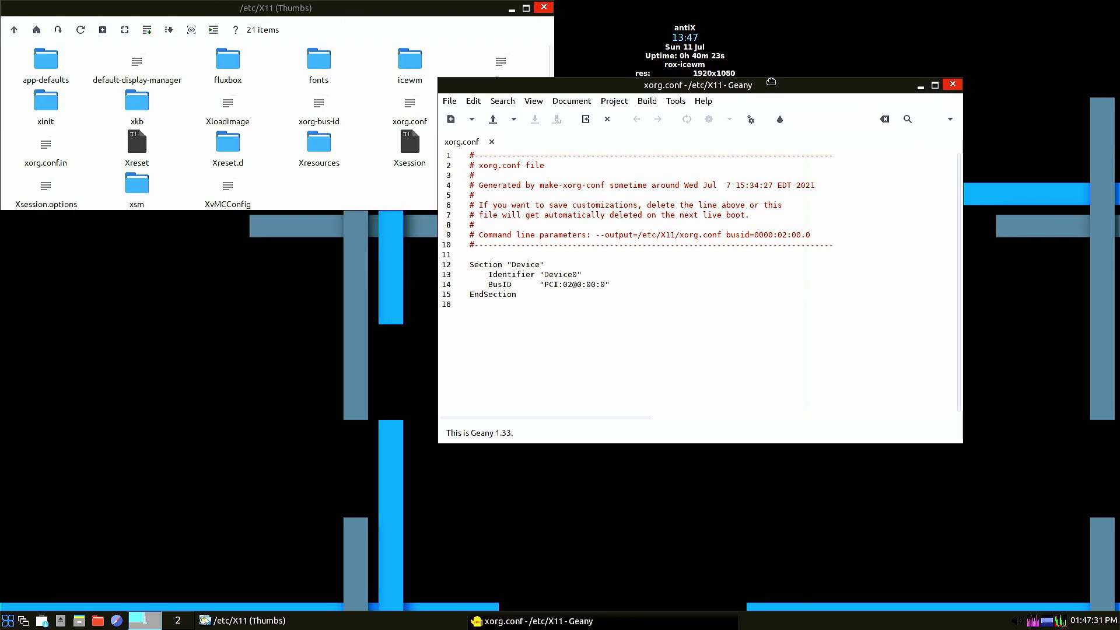
click(318, 111)
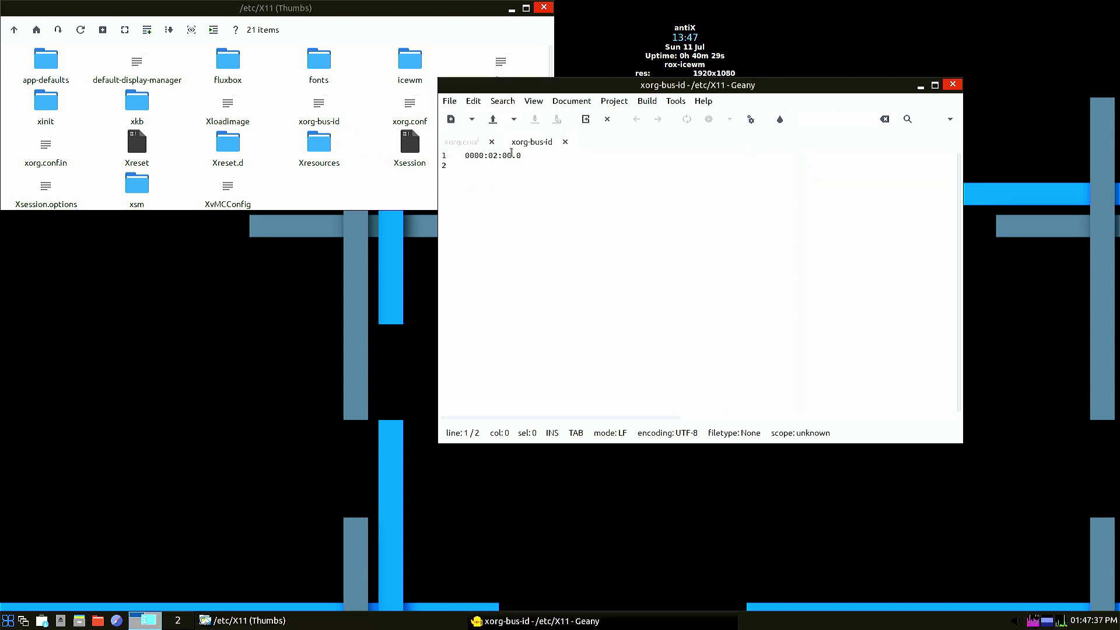
Run lspci in a new terminal, compare the Radeon HD VGA controller's bus address with xorg-bus-id, and close the terminal and Geany.
right_click(334, 477)
click(391, 200)
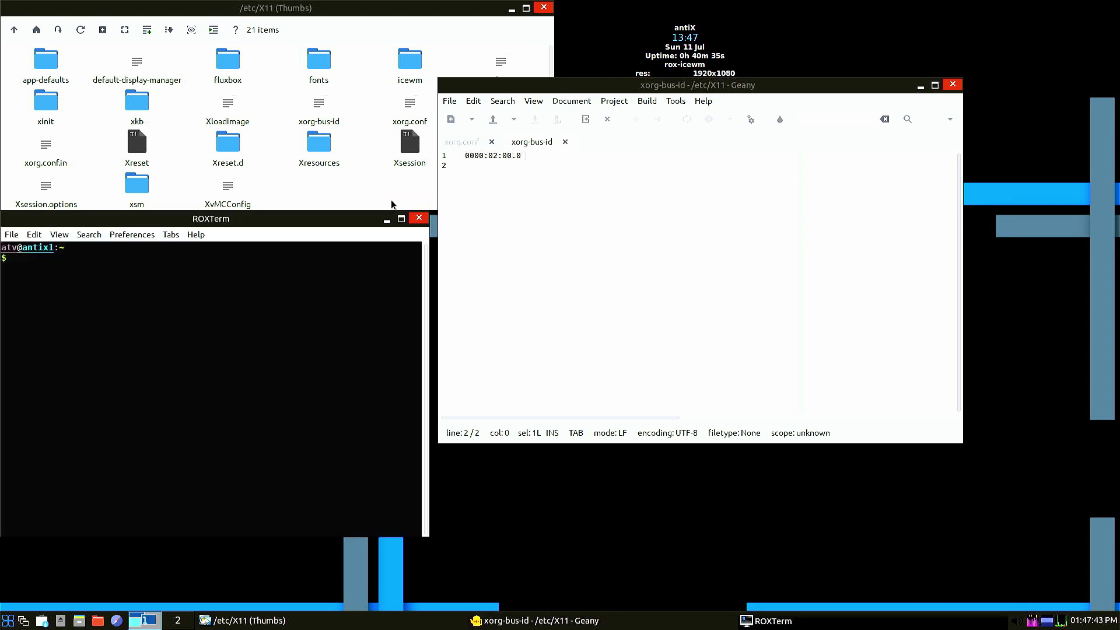
text(lspci)
key(Return)
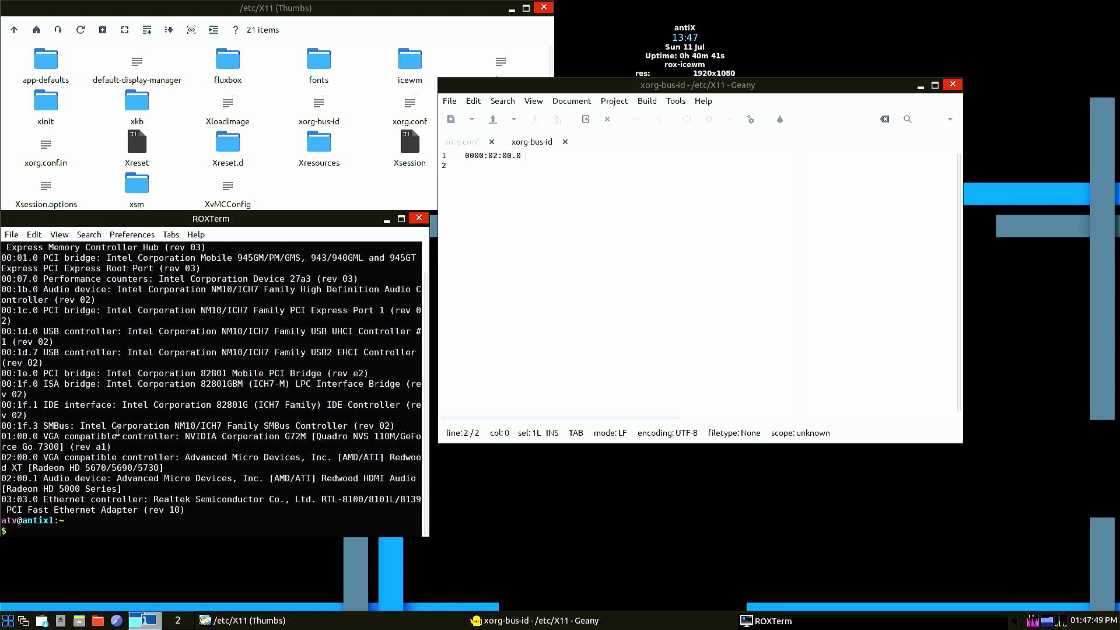
drag(38, 457, 2, 456)
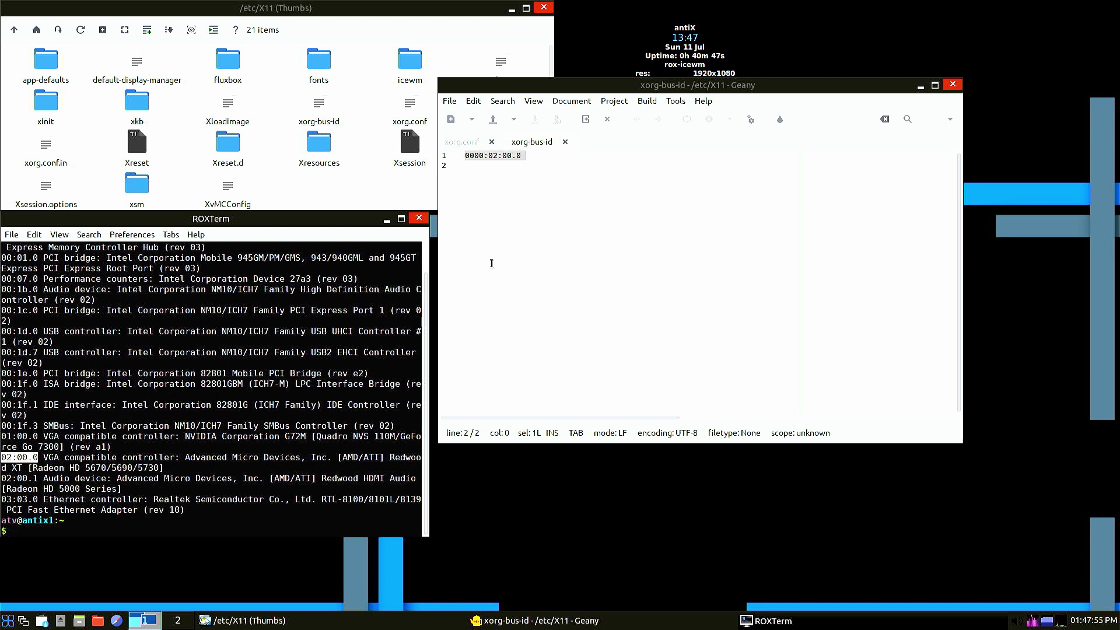
click(418, 218)
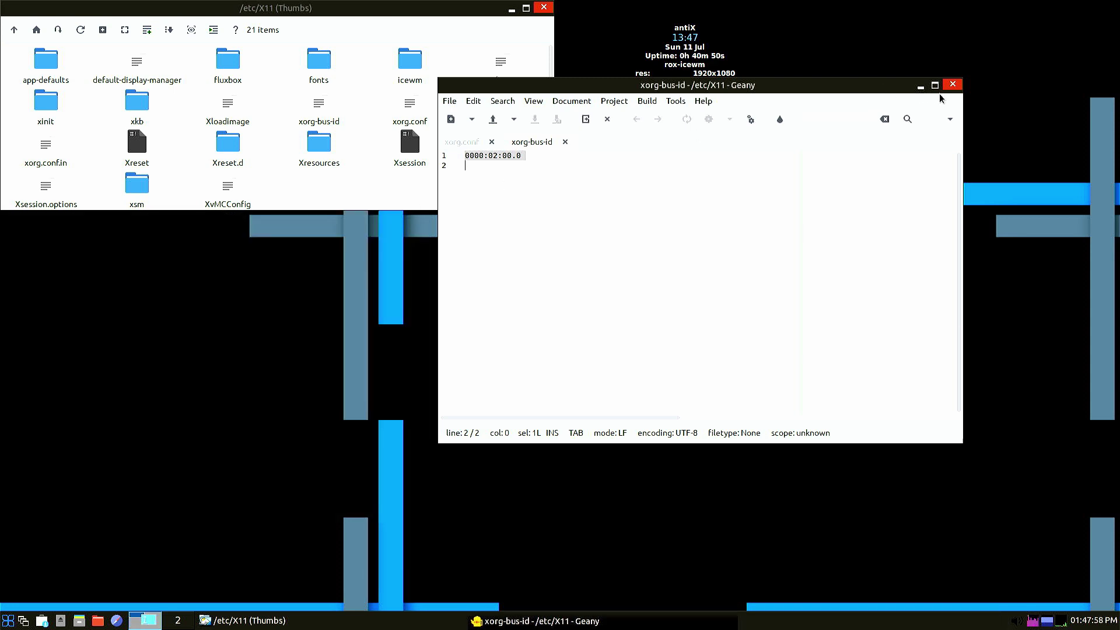
click(954, 87)
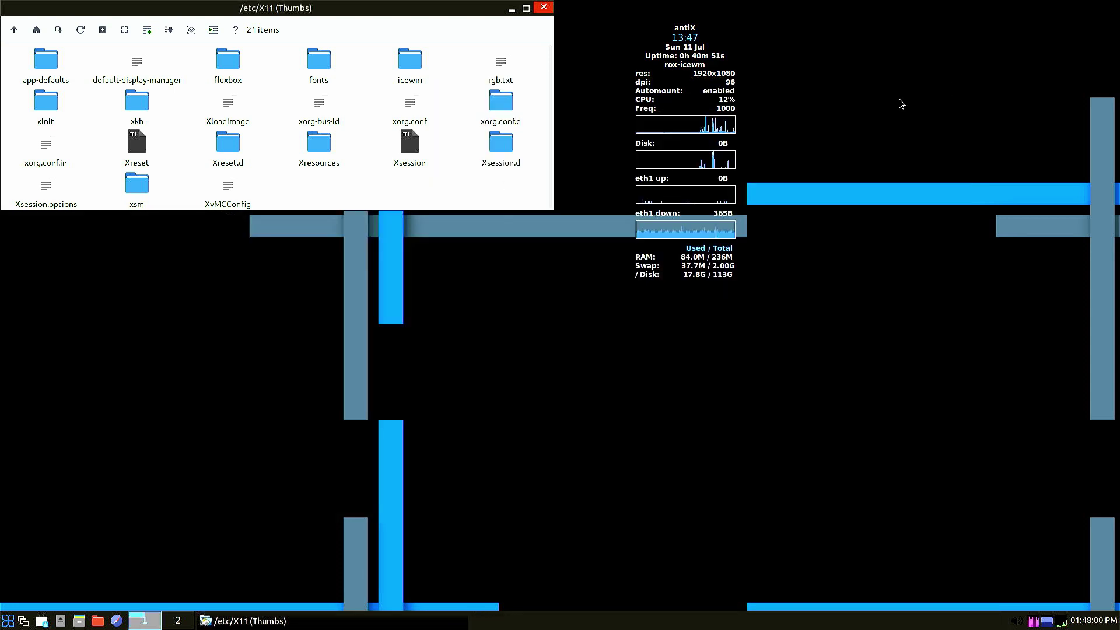
Examine the contents of the /boot folder and return to the root directory.
click(14, 31)
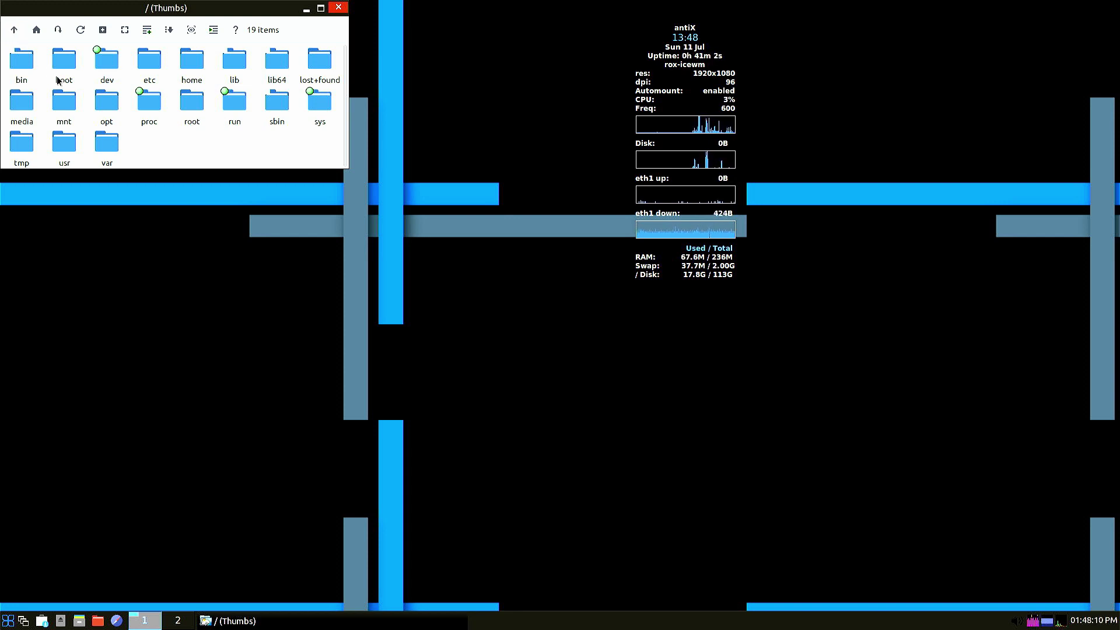
click(73, 70)
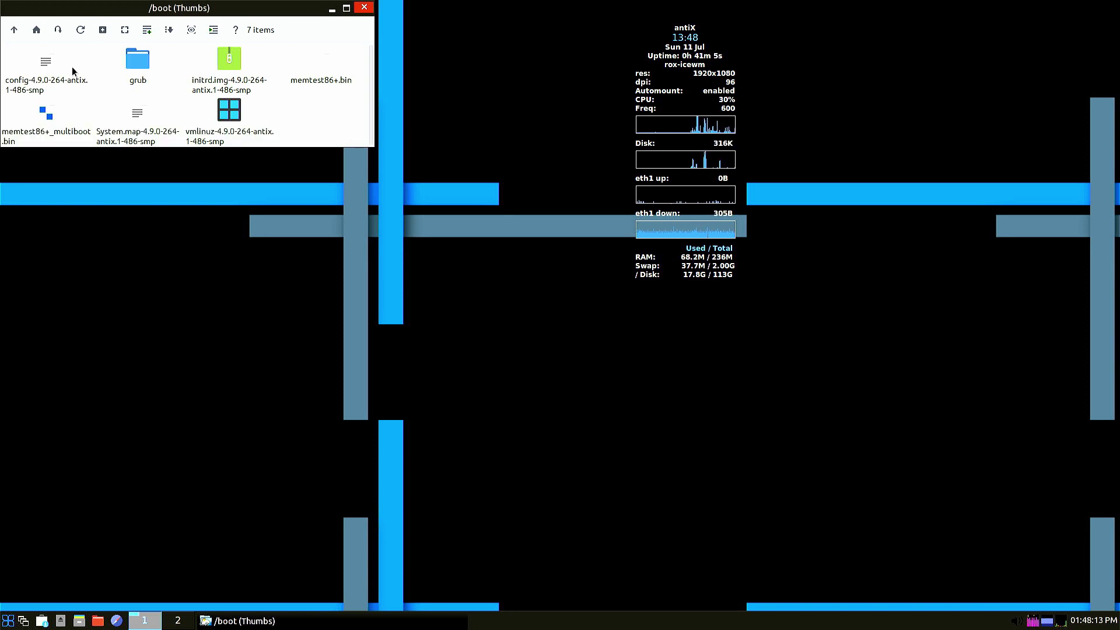
click(14, 32)
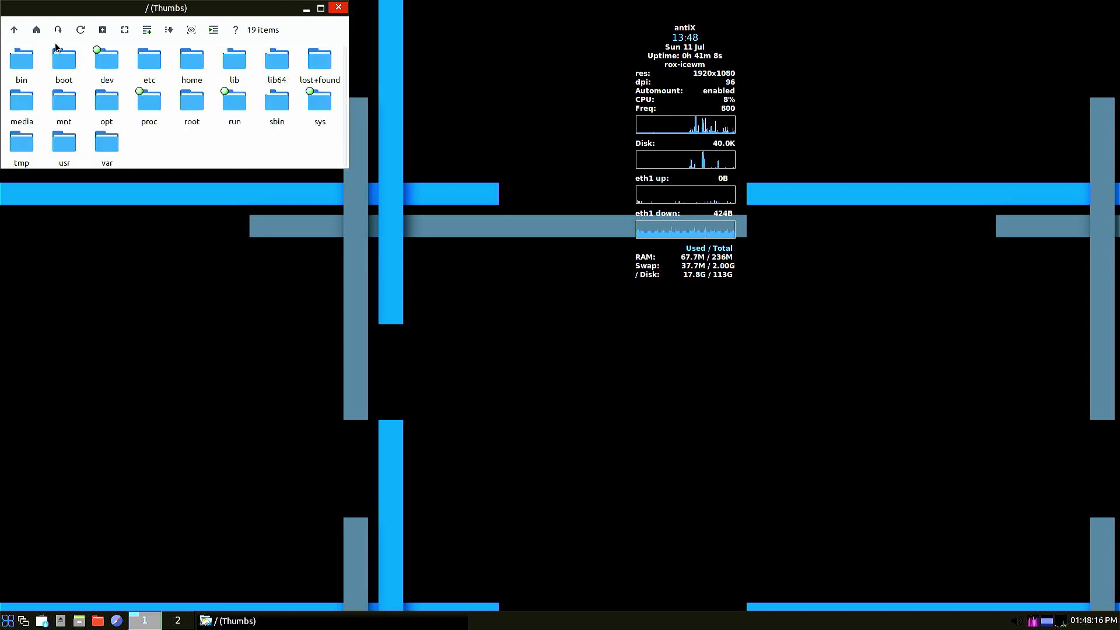
Browse to /lib/modprobe.d, open video-card-disable.conf in Geany to inspect its modeset options, and close the editor.
click(236, 60)
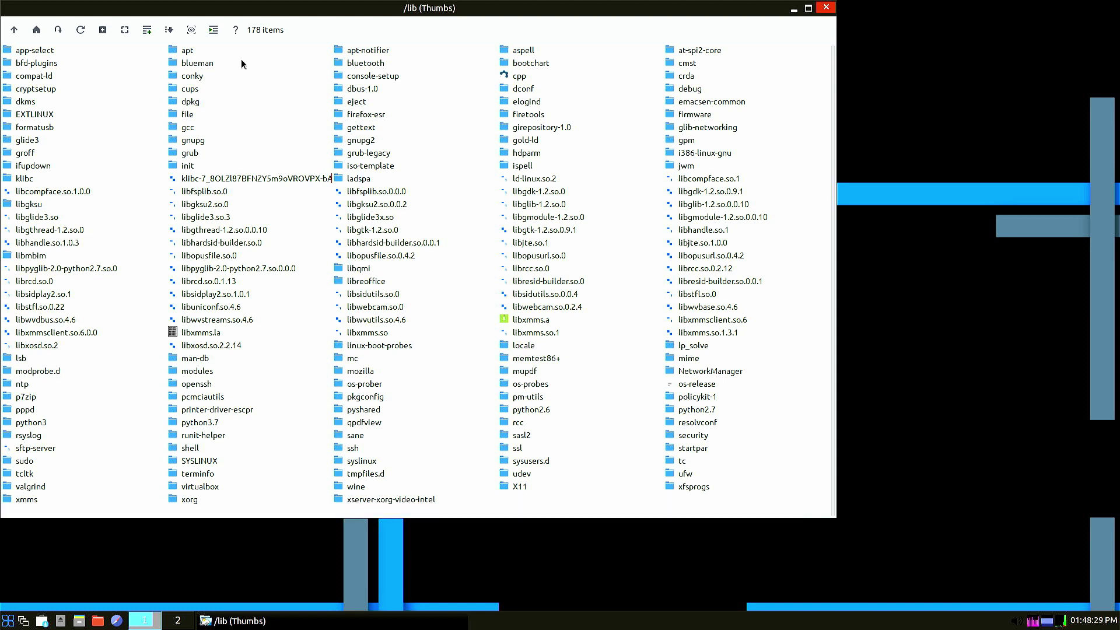
click(46, 372)
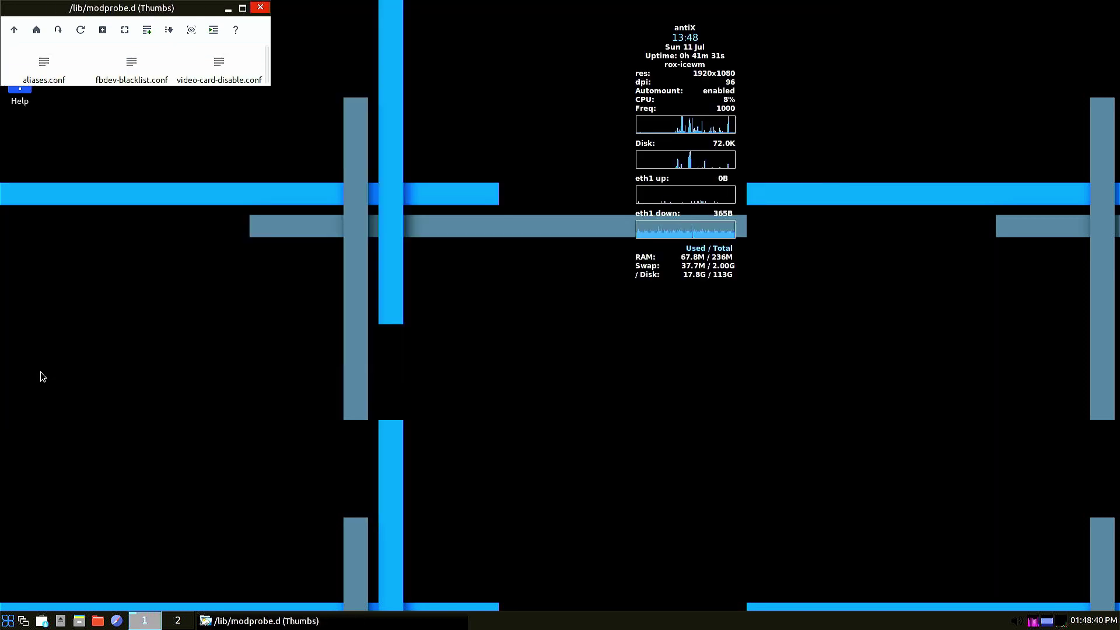
click(221, 77)
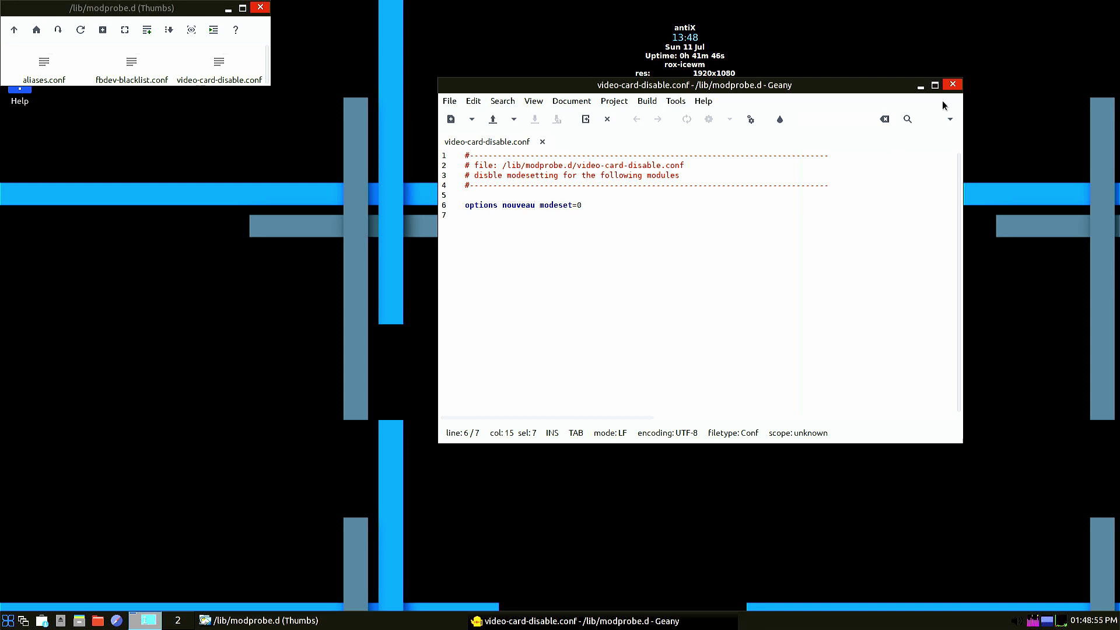
click(954, 86)
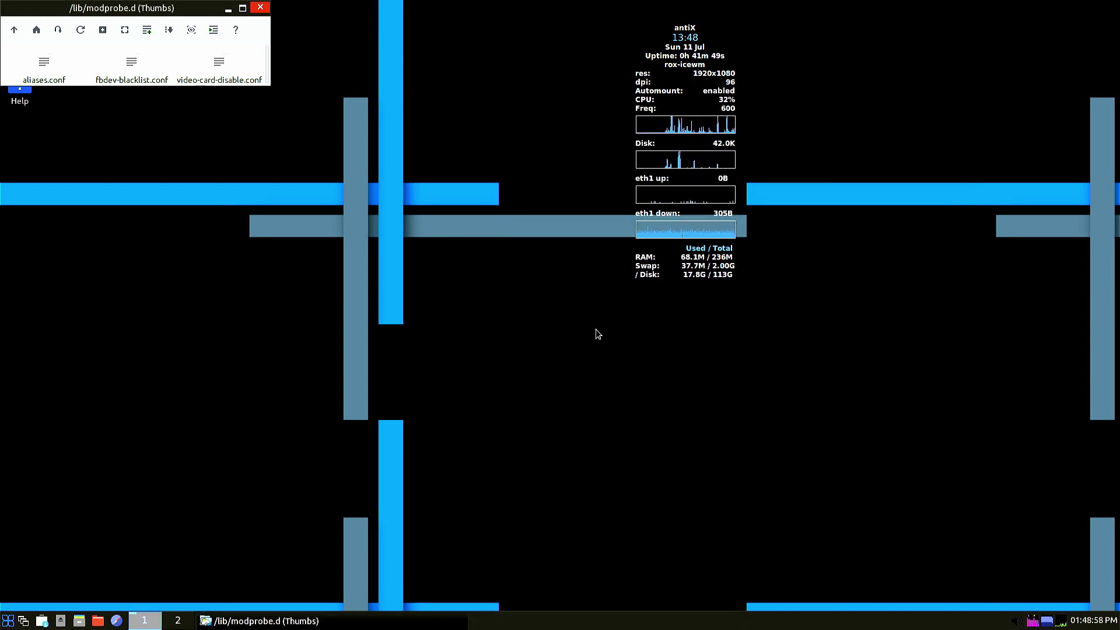
Open the logout options for the antiX desktop session.
click(8, 622)
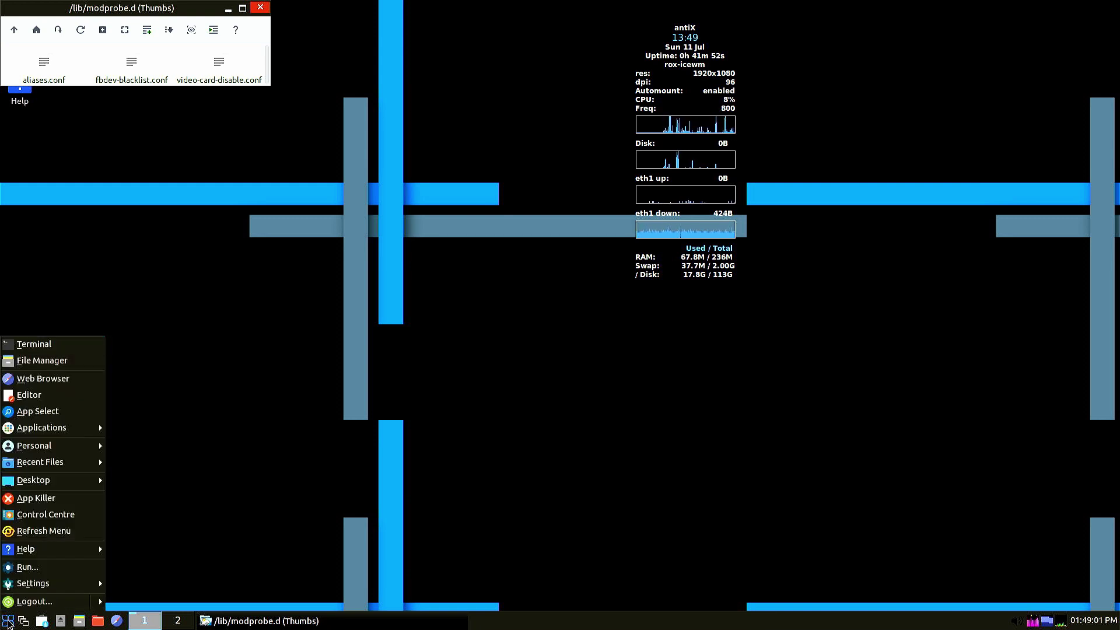
click(30, 605)
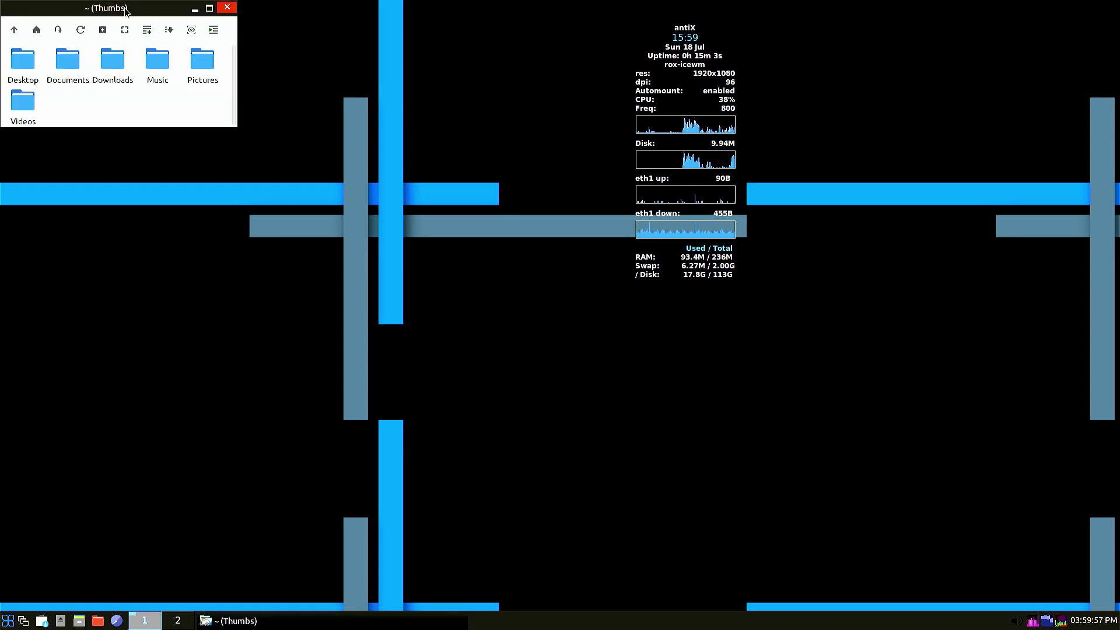
Open the Videos folder in the home directory and play bbb_sunflower_1080p_60fps_normal.mp4.
drag(240, 65, 340, 133)
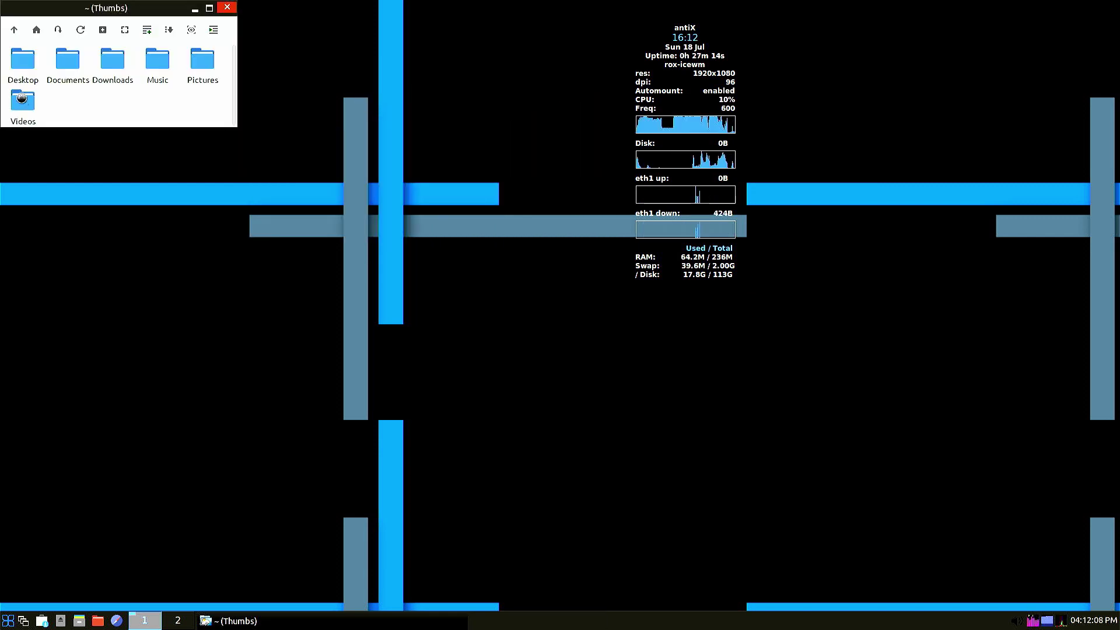
double_click(24, 102)
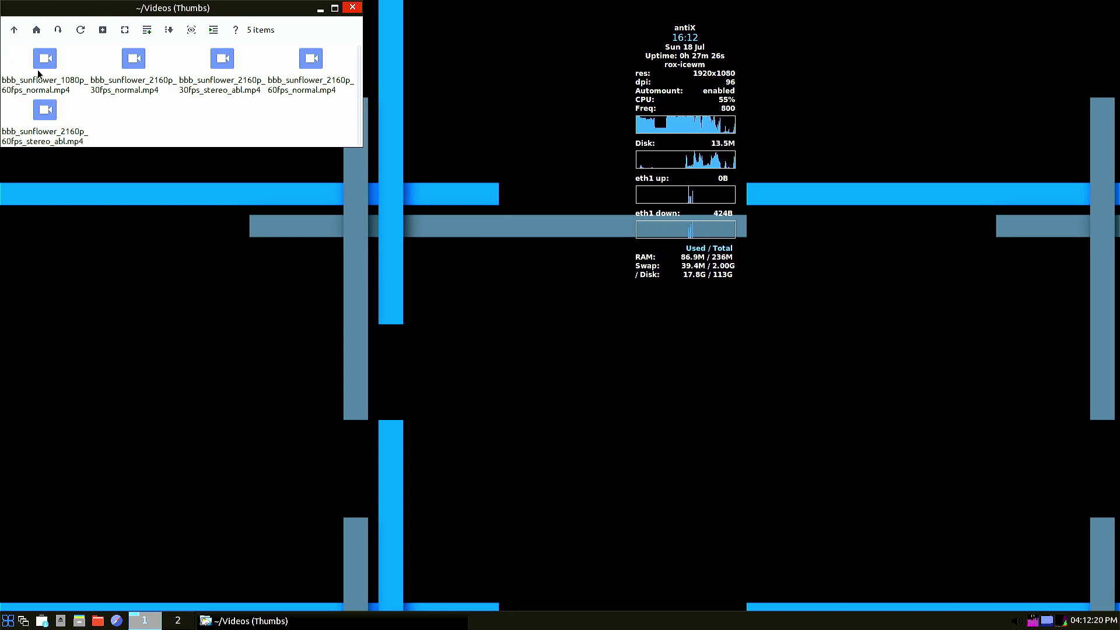
click(38, 73)
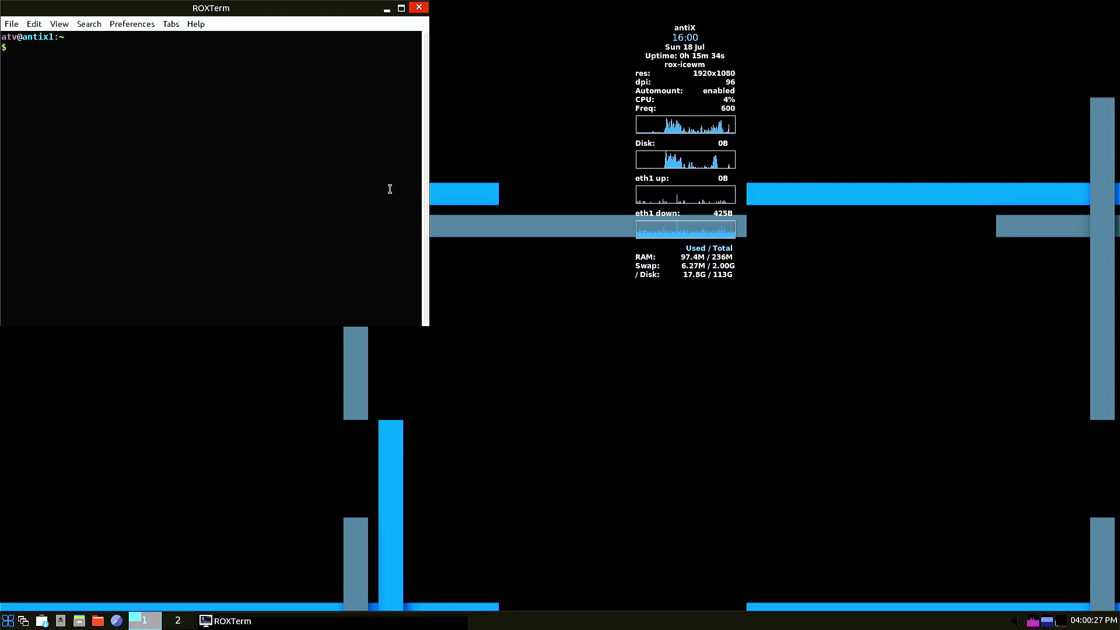
Change the terminal's working directory to Downloads/minecraft-java.
text(Do)
key(Tab)
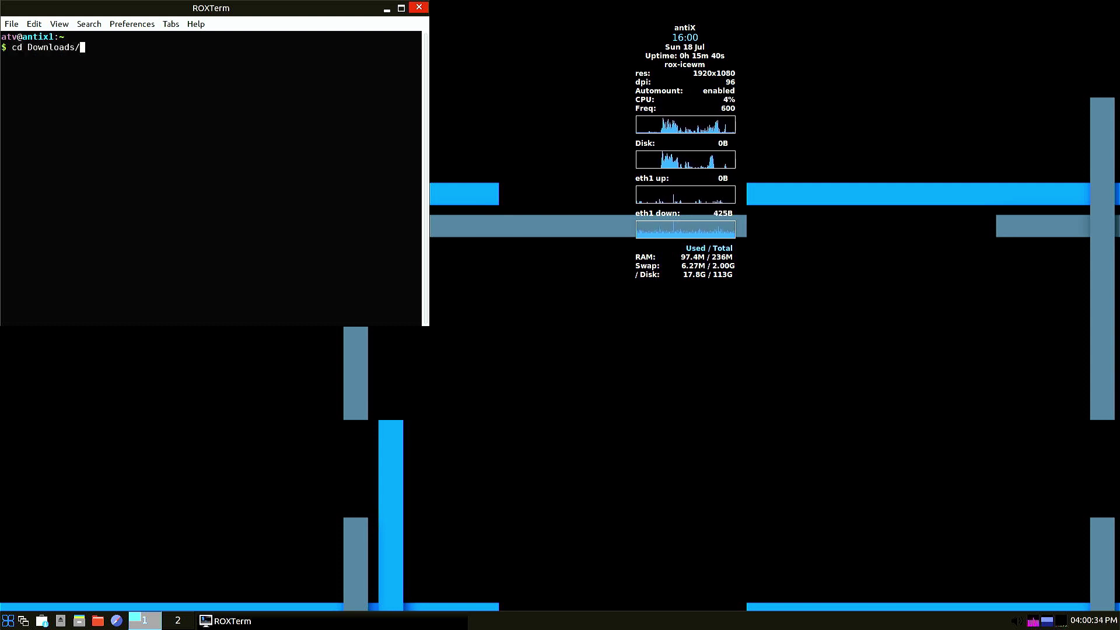
text(m)
key(Tab)
key(Return)
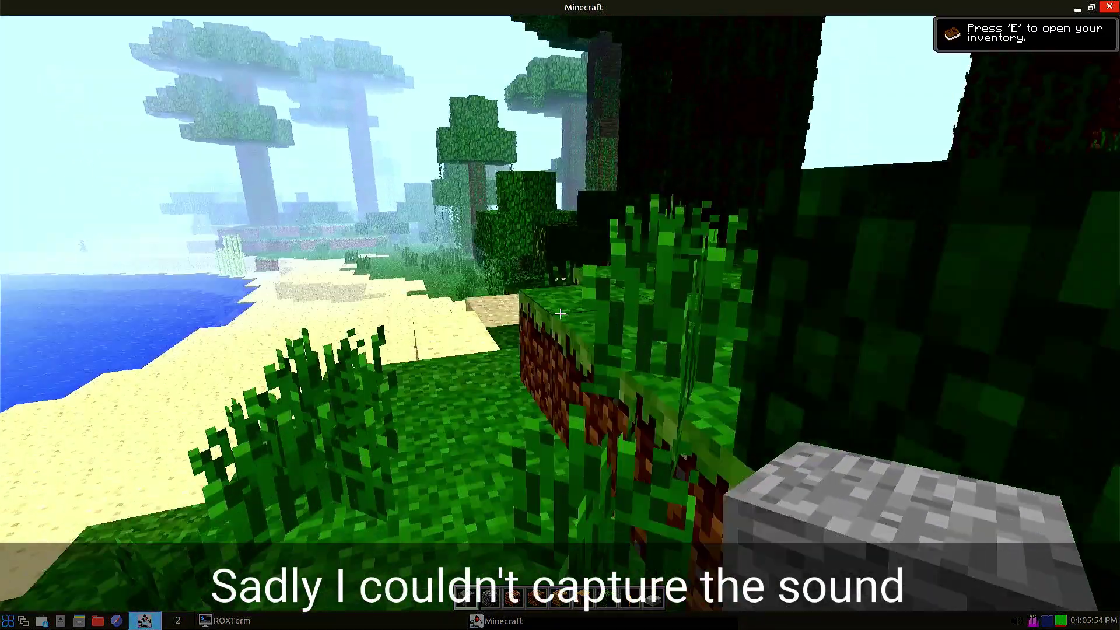
In Minecraft, walk along the beach and build a low structure of wooden plank blocks on the sand.
key(w)
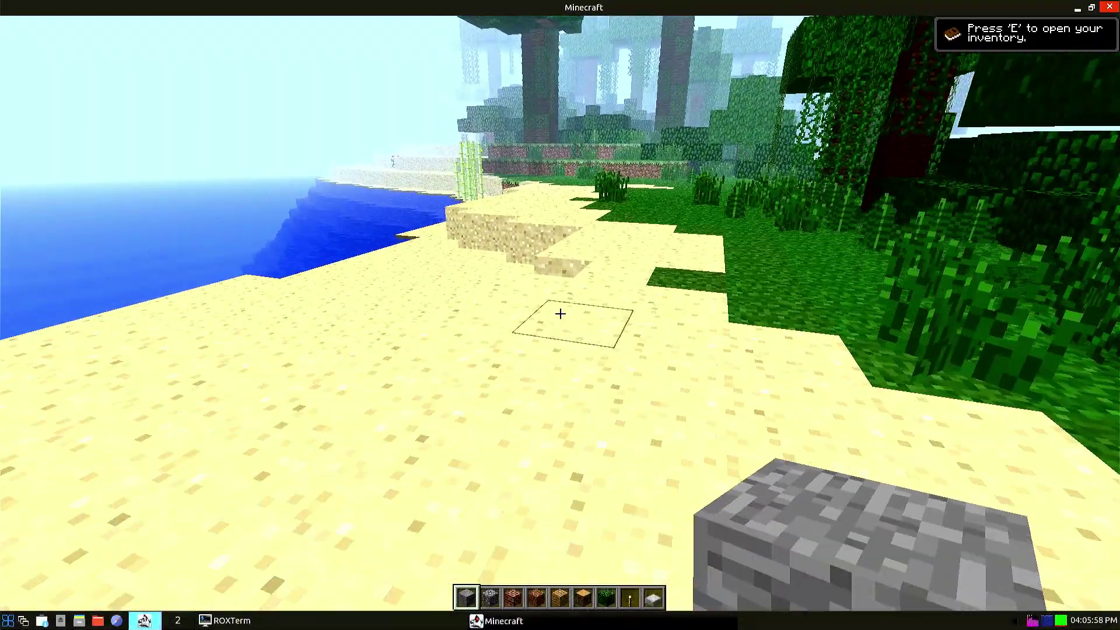
key(w)
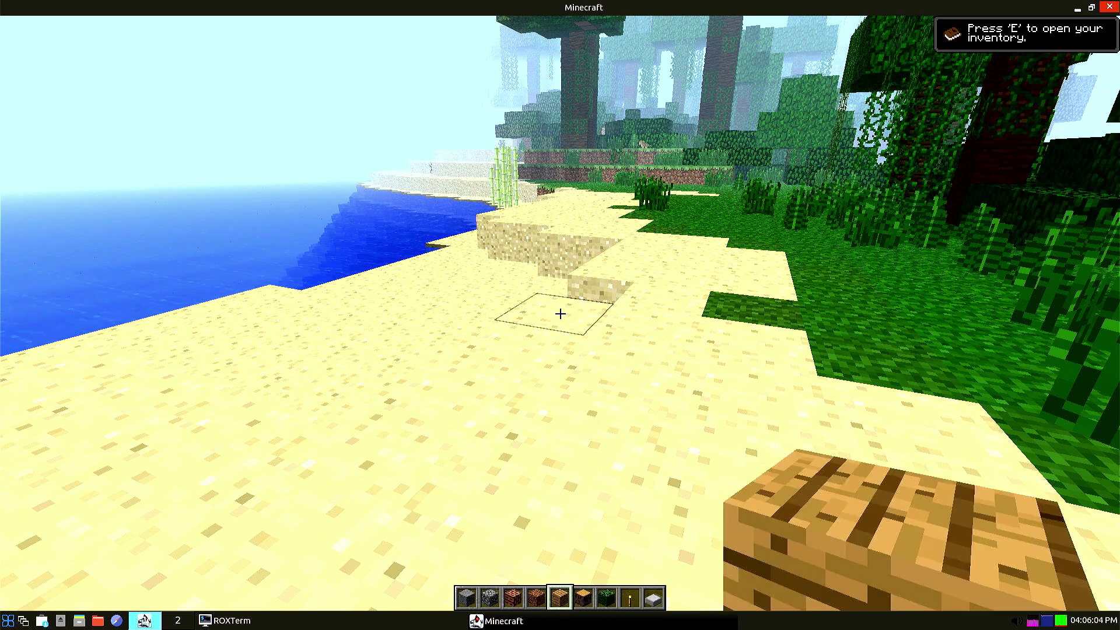
key(w)
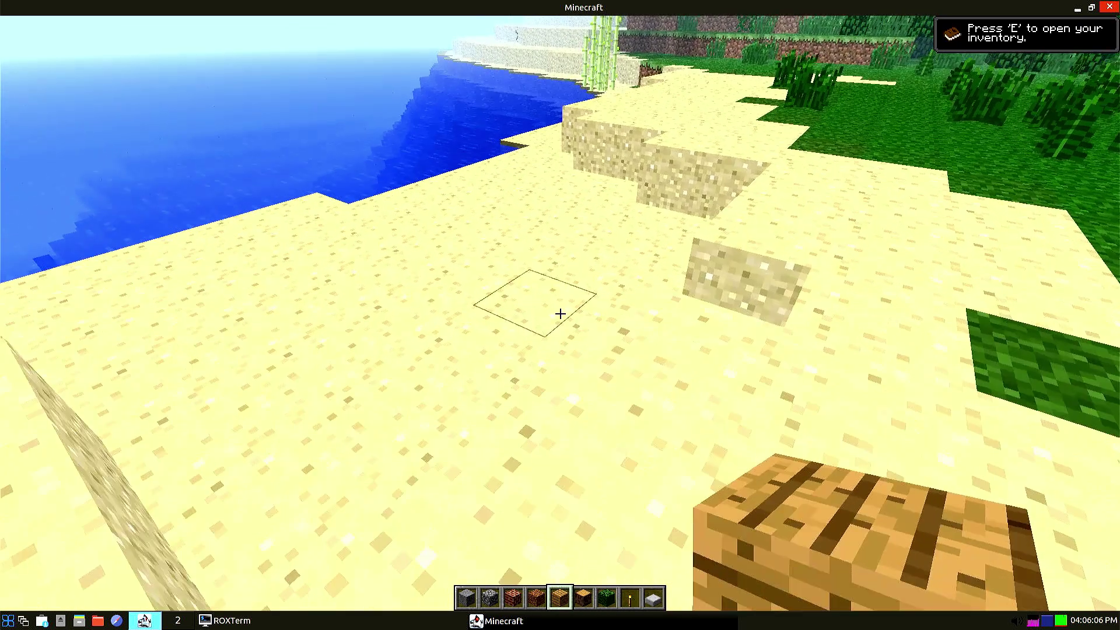
right_click(561, 314)
key(s)
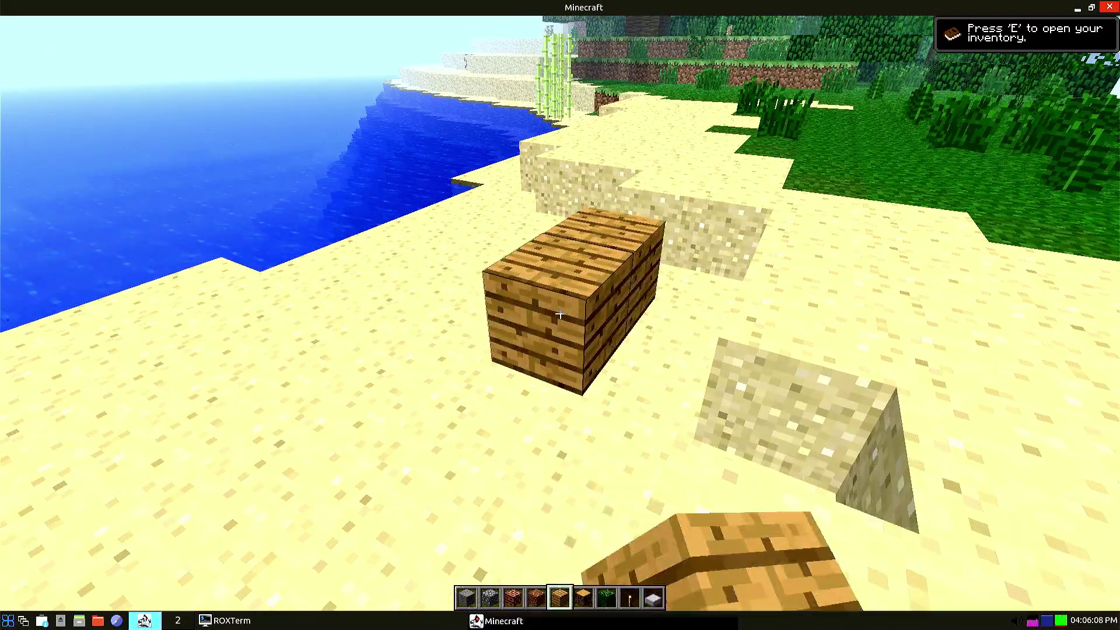
right_click(560, 314)
right_click(560, 314)
right_click(560, 314)
key(s)
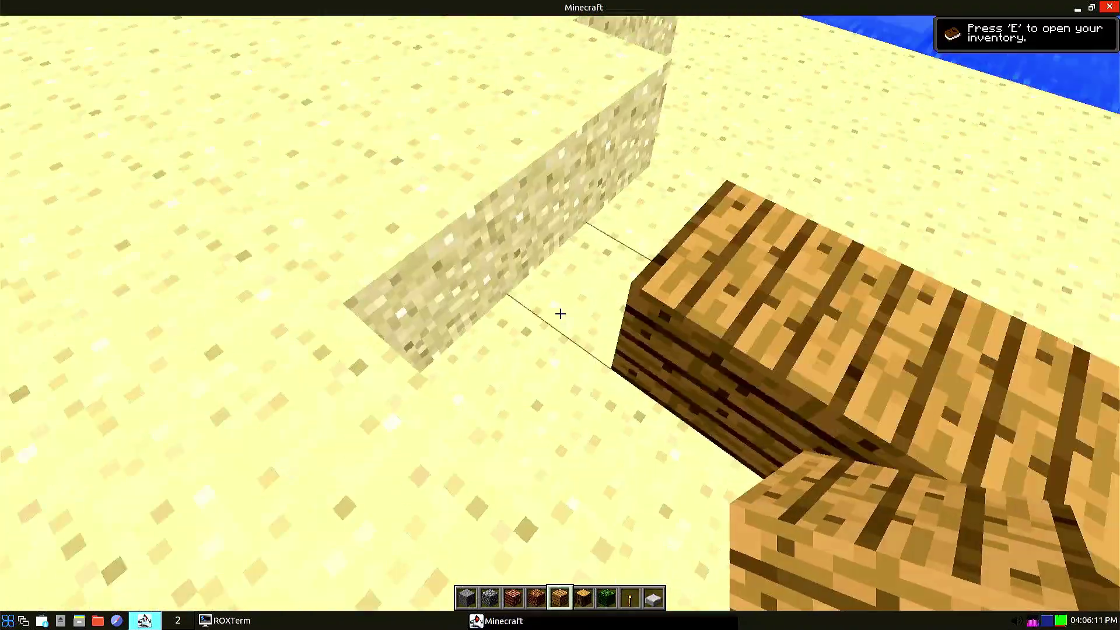
right_click(560, 314)
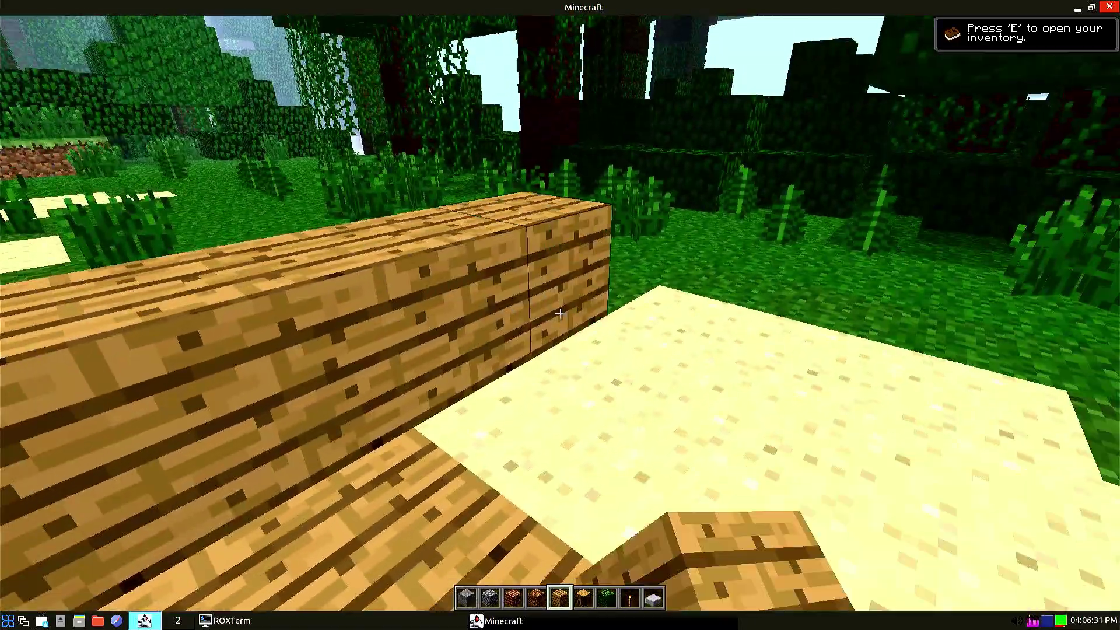
click(560, 314)
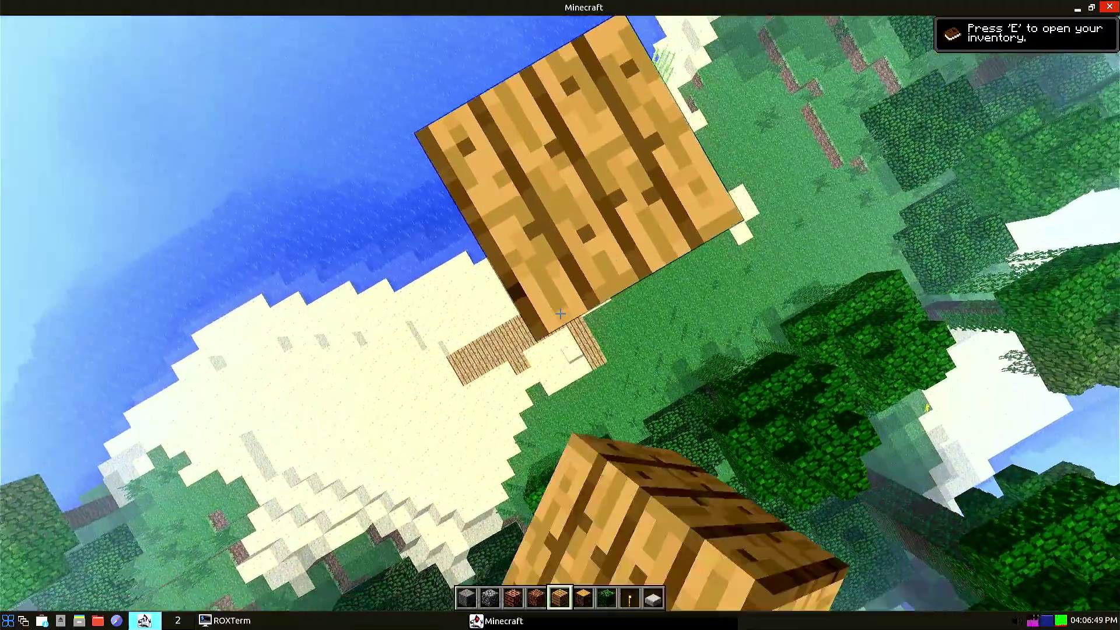
Rise above the plank structure on the beach and fly over the jungle trees.
key(space)
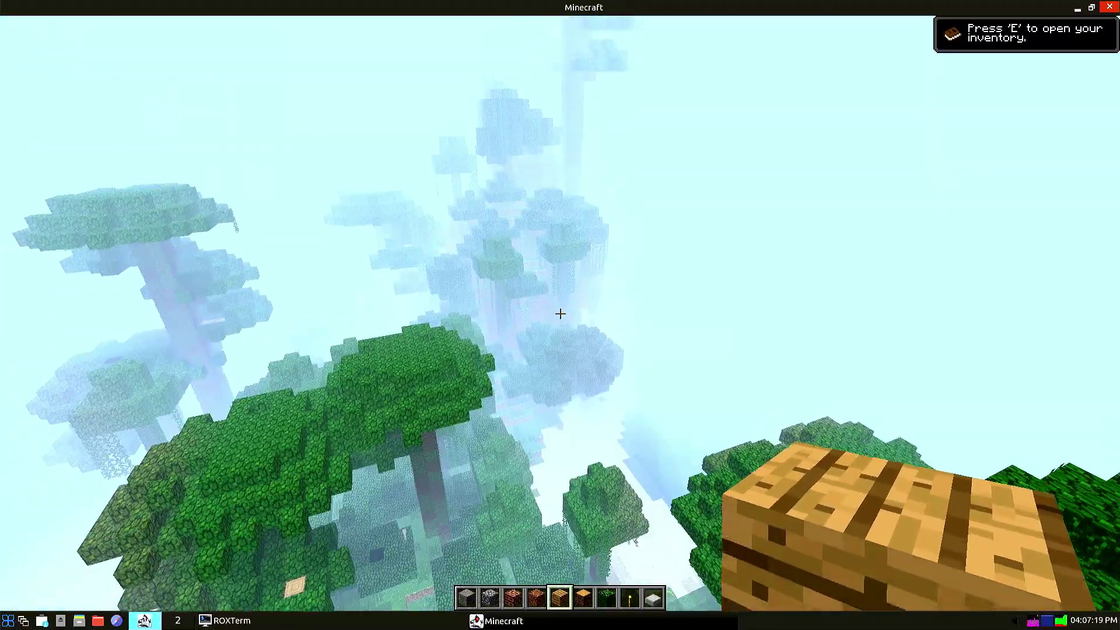
key(w)
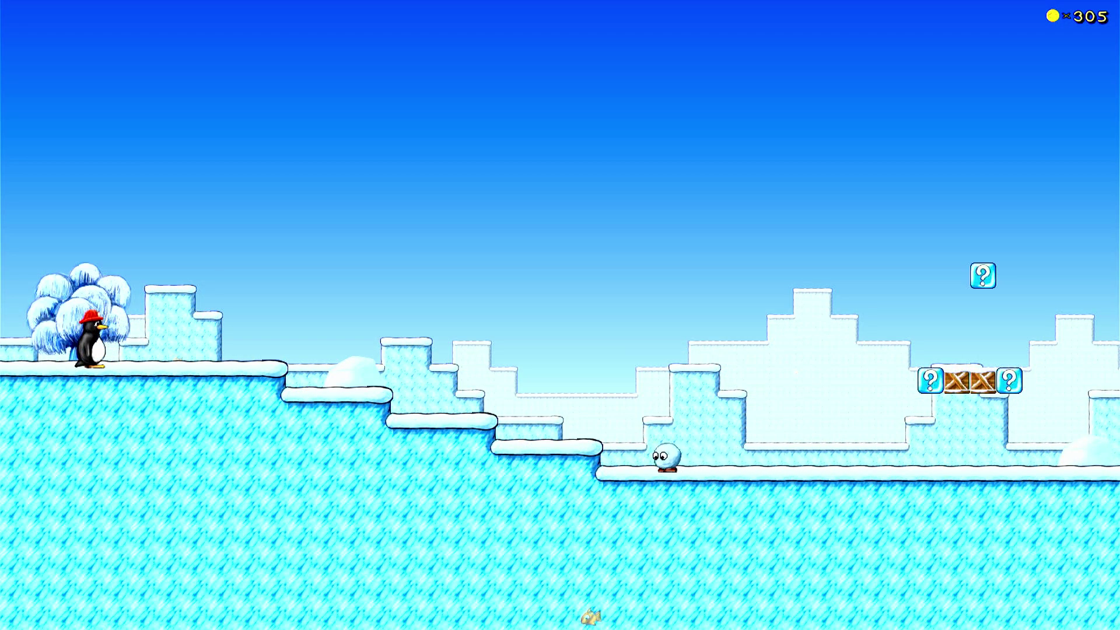
key(Right)
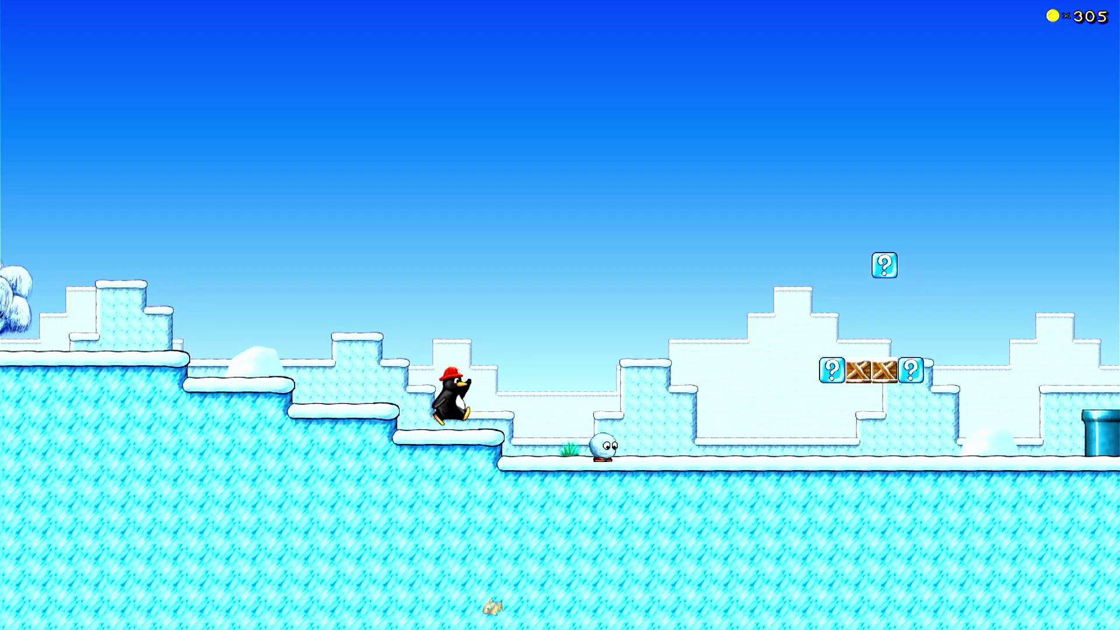
key(Right)
key(space)
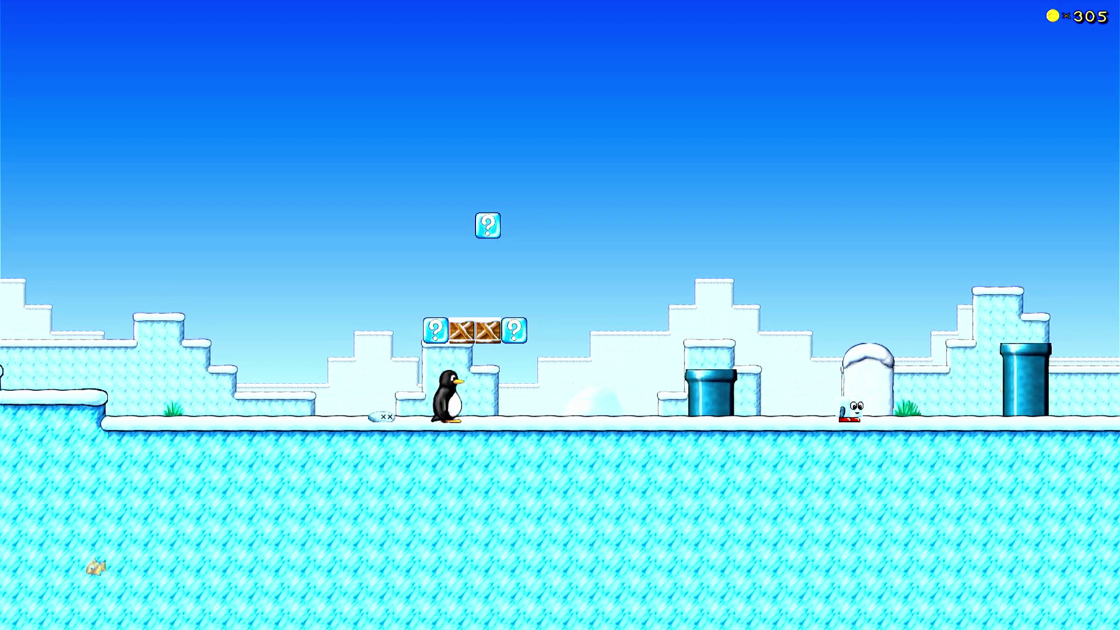
key(Left)
key(Right)
key(space)
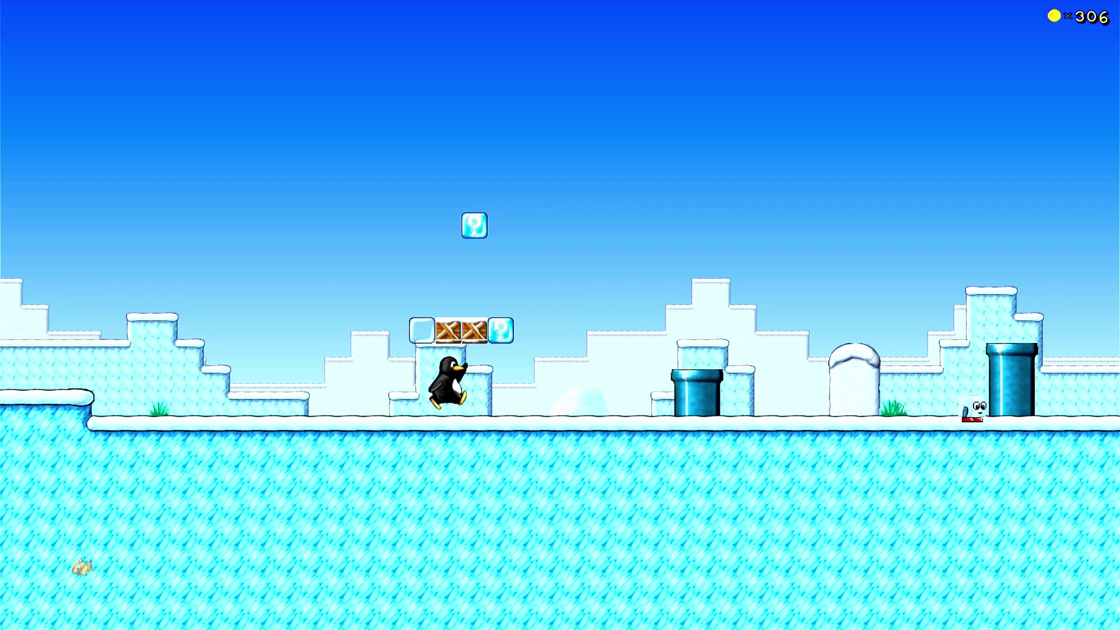
key(space)
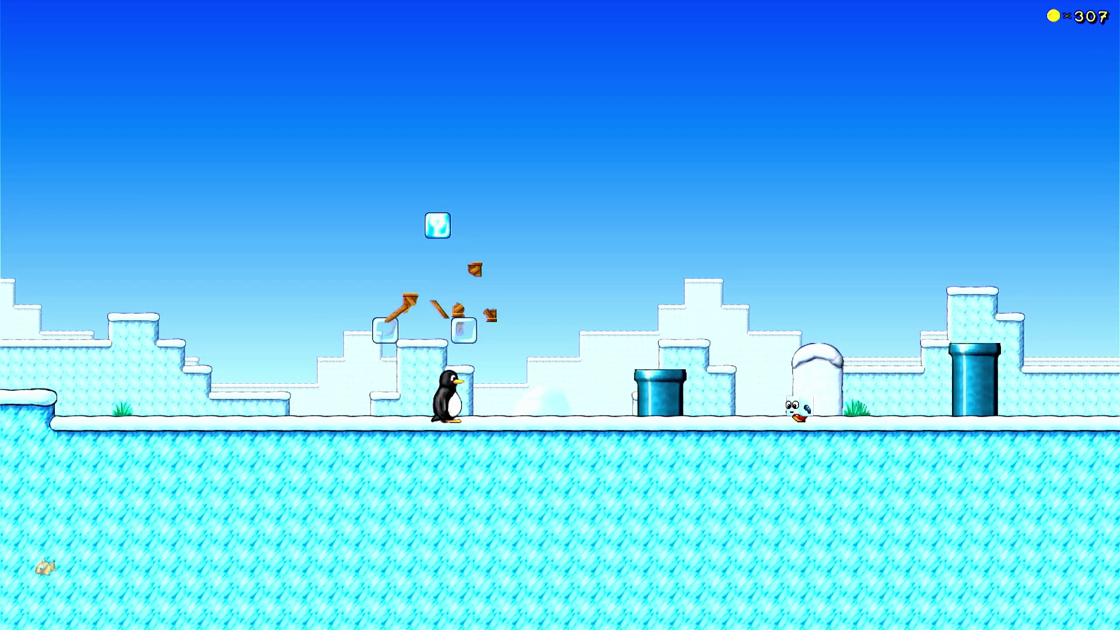
key(Left)
key(Right)
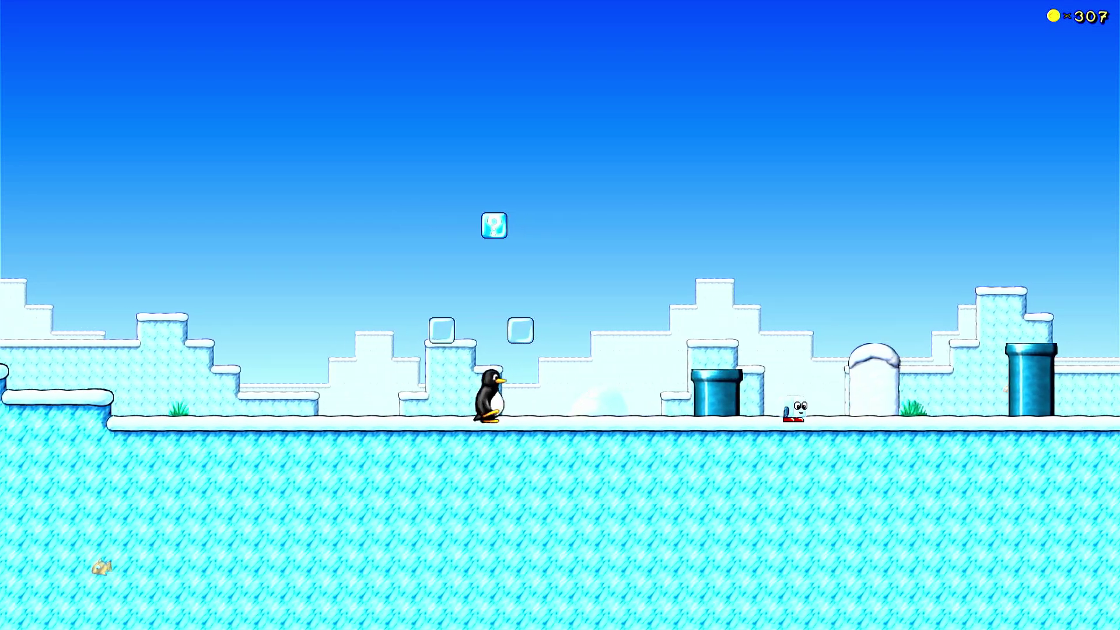
key(space)
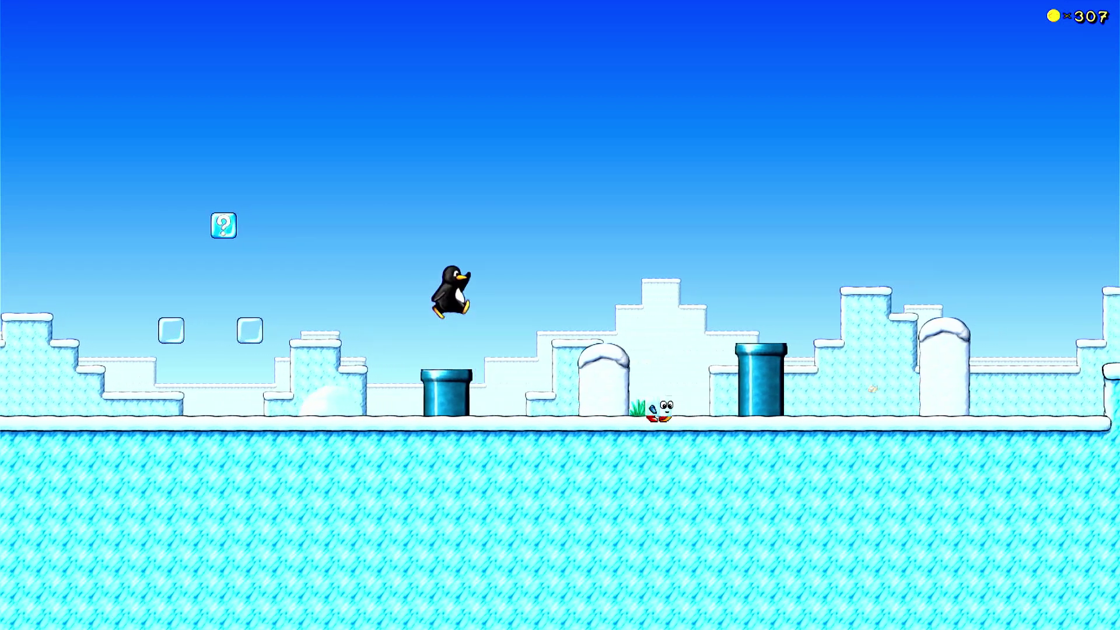
key(space)
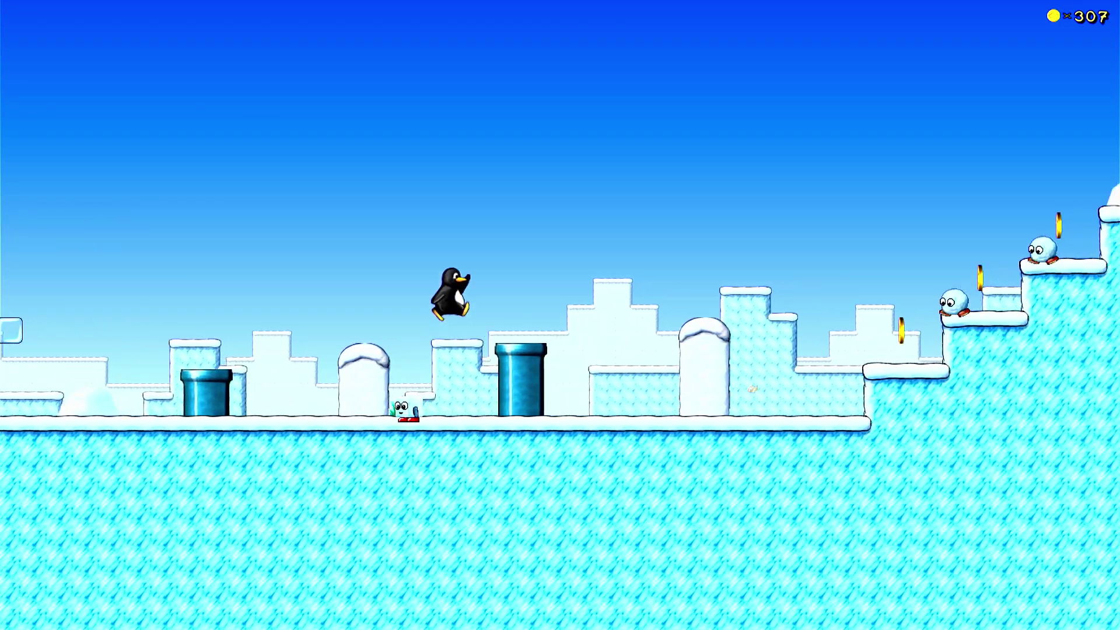
key(space)
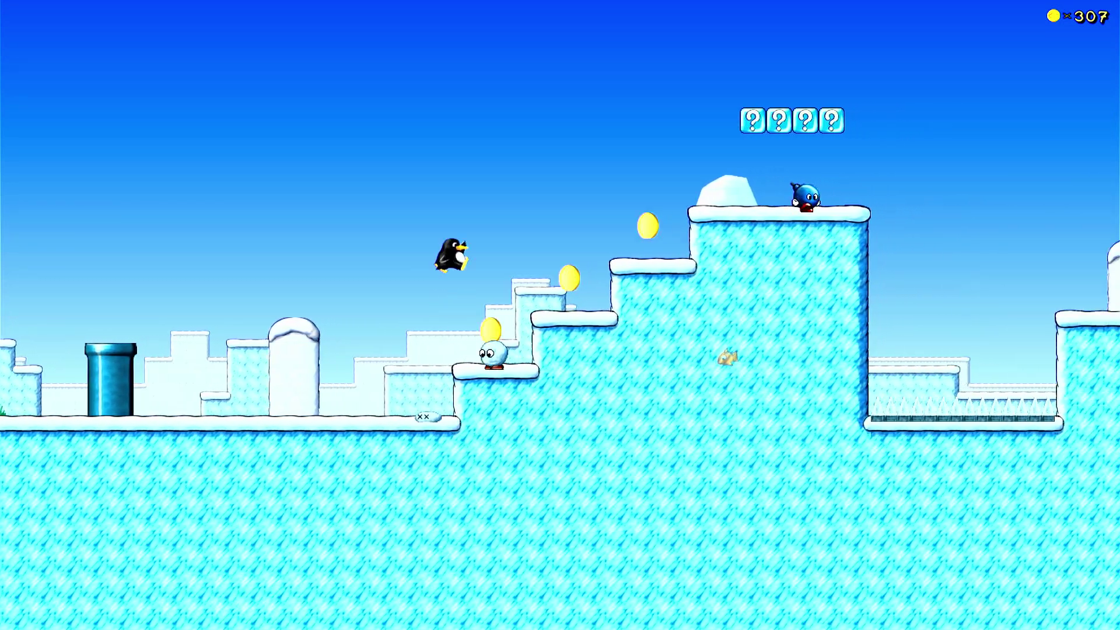
key(space)
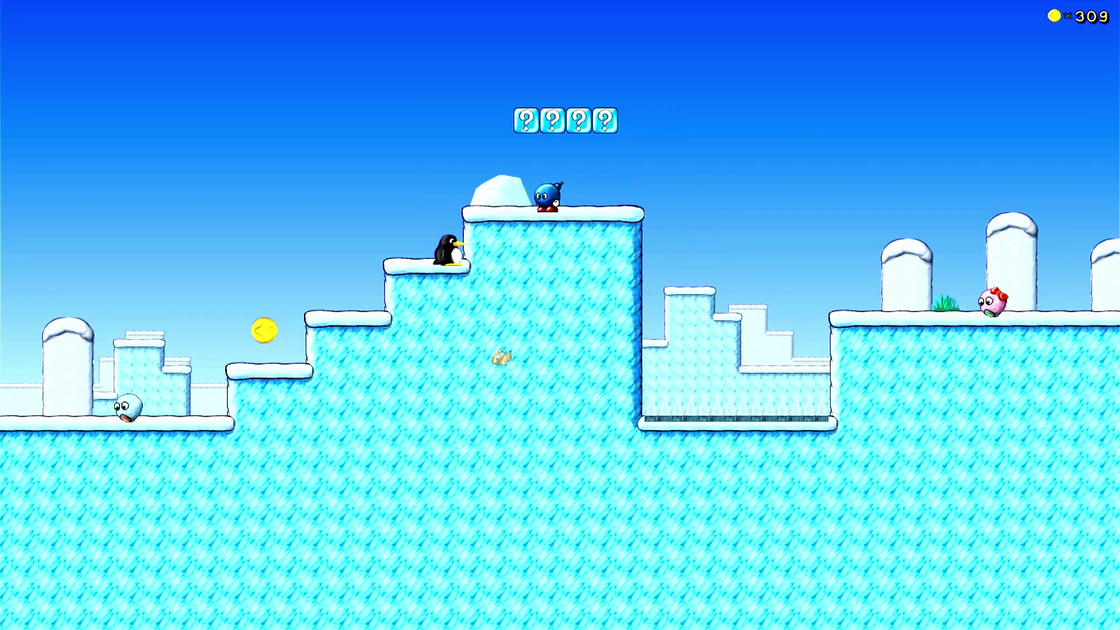
key(space)
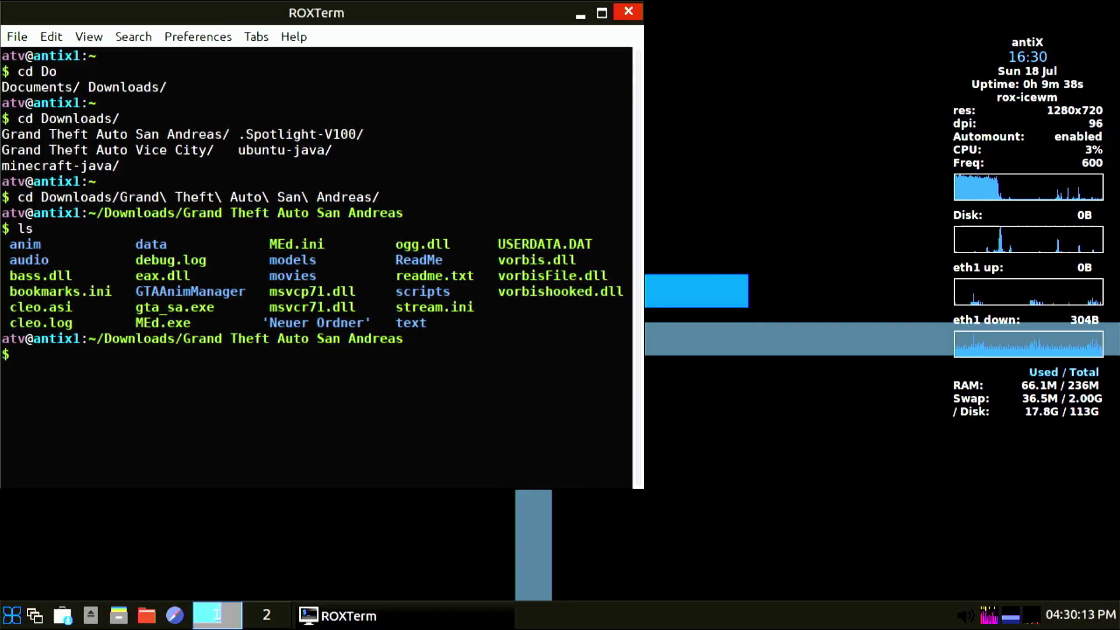
Launch gta_sa.exe with Wine from the Grand Theft Auto San Andreas folder in the terminal.
text(wine)
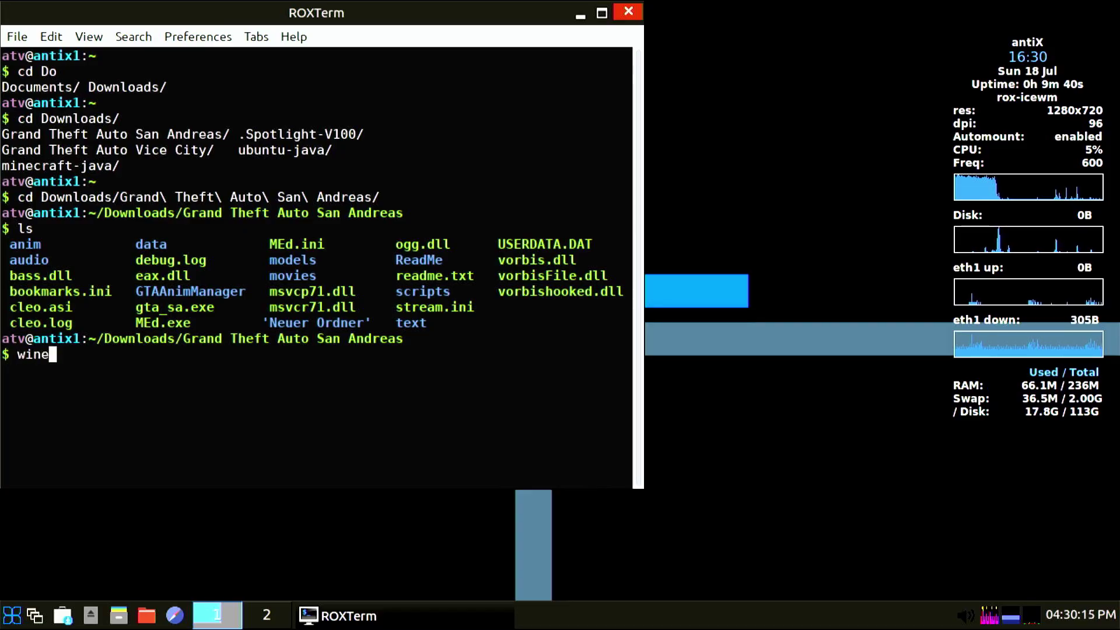
text( gt)
key(Tab)
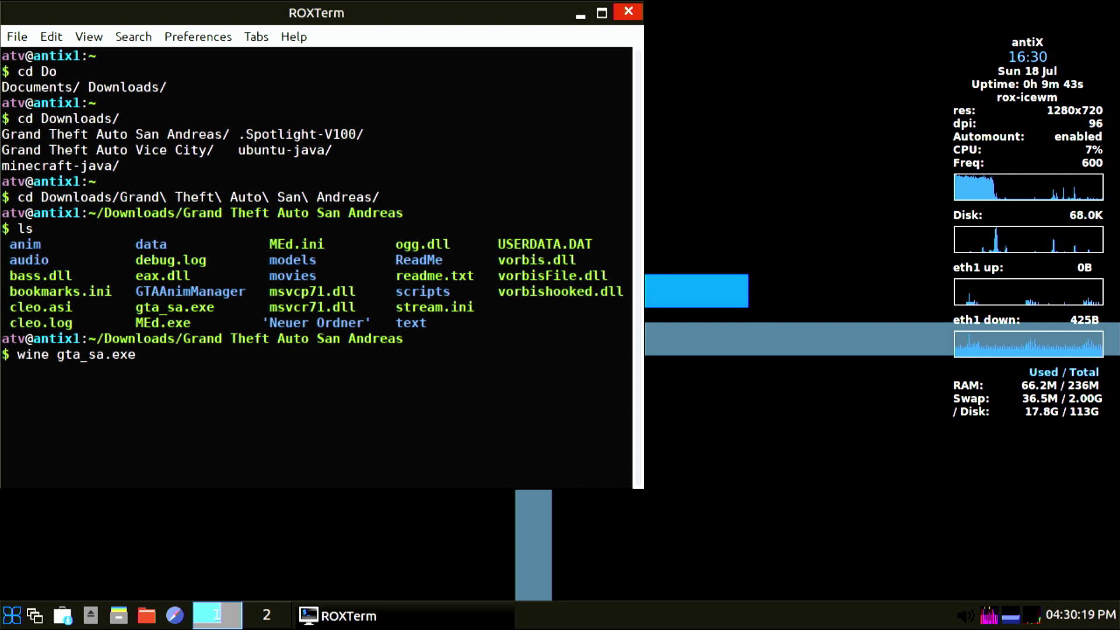
key(Return)
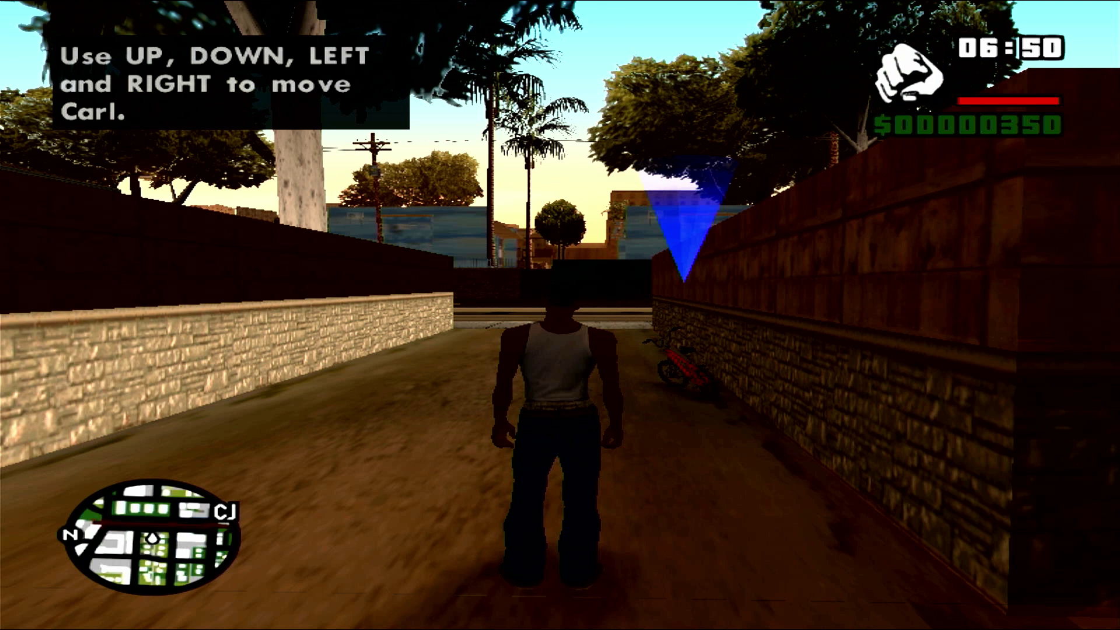
key(Up)
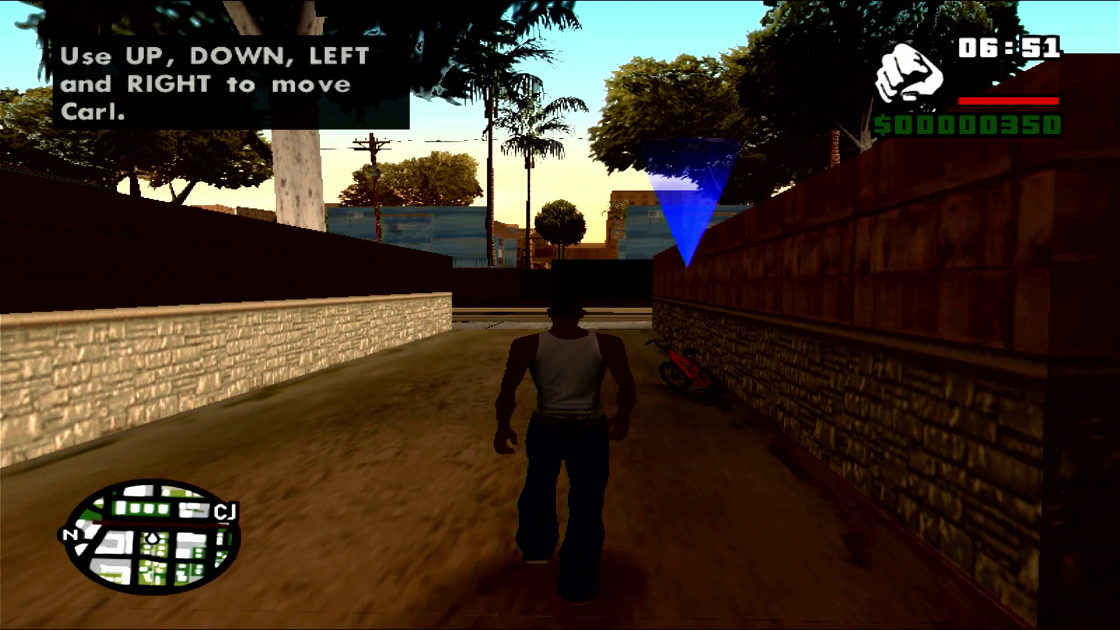
key(Up)
key(Up)
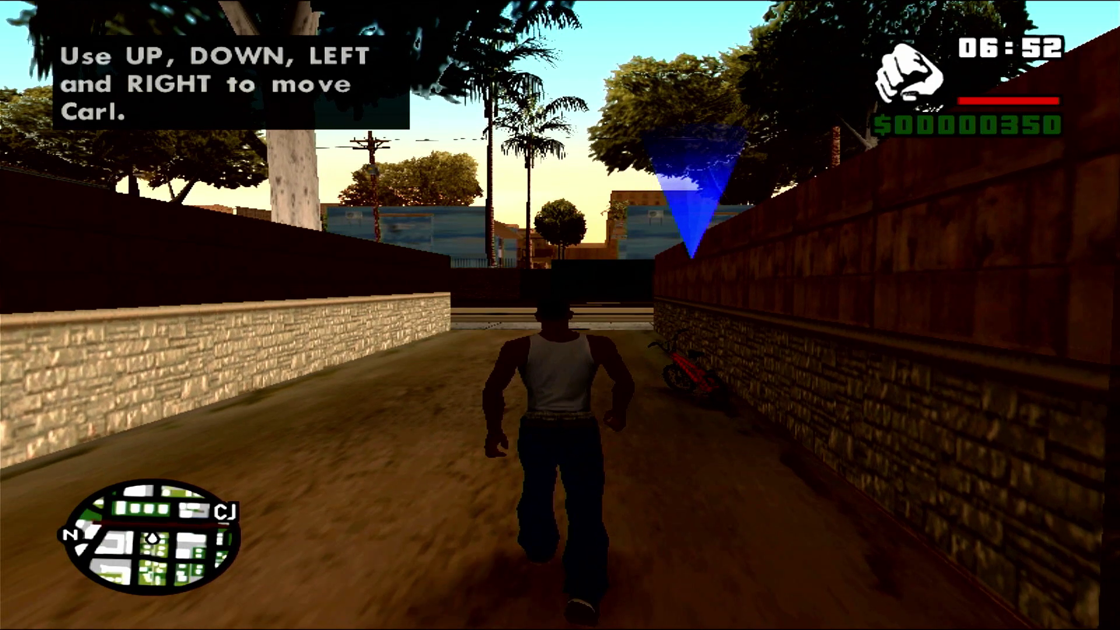
Run Carl down the alley to the red bike lying beside the wall under the blue marker.
key(Up)
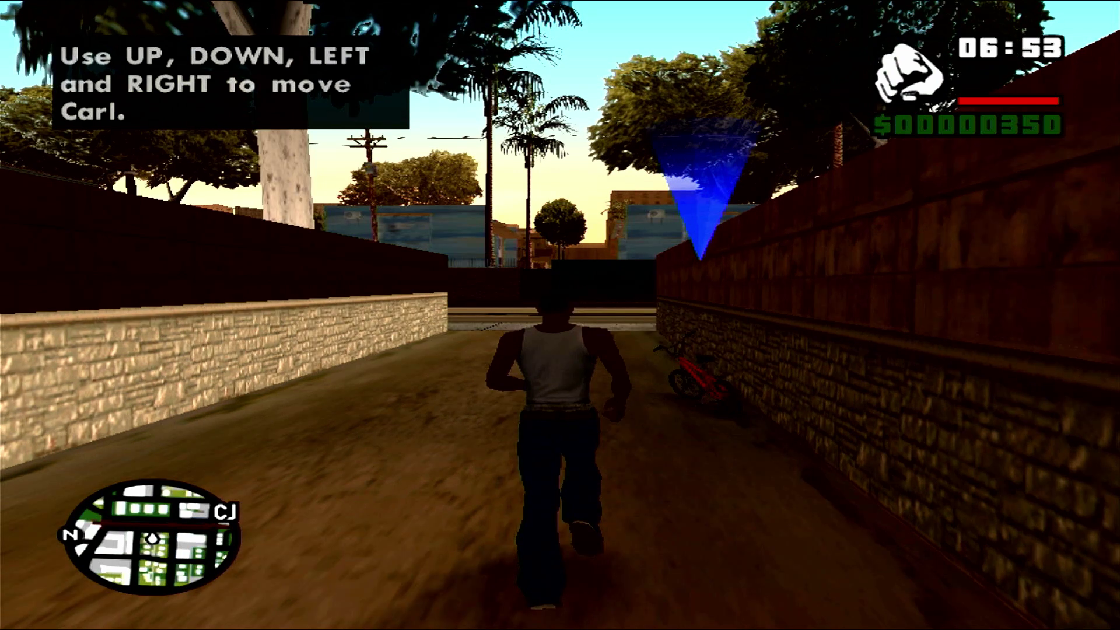
key(Up)
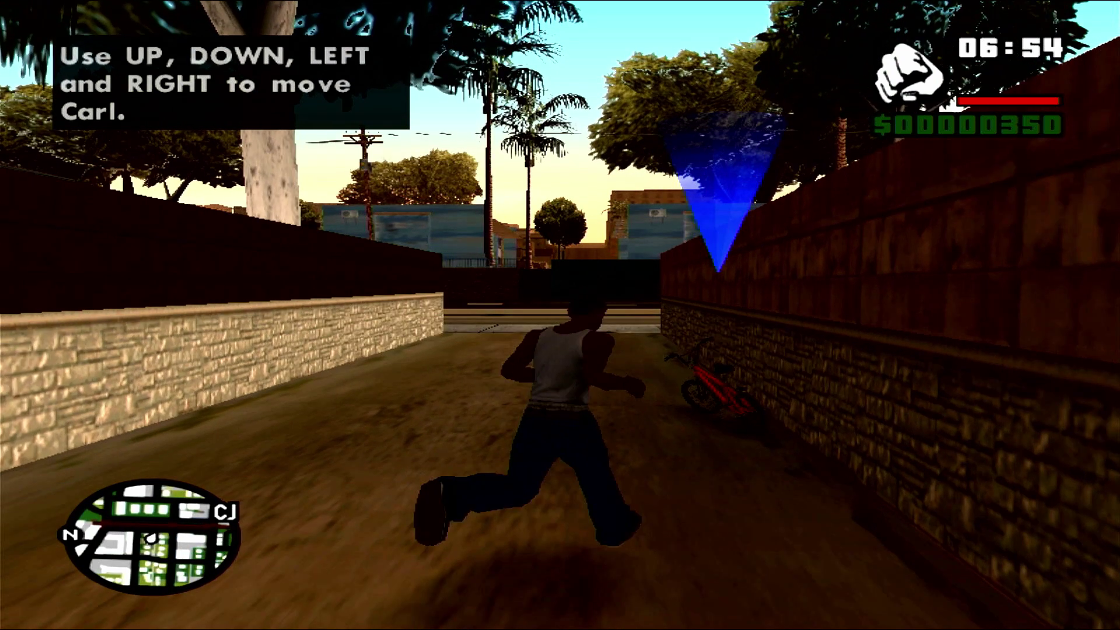
key(Up)
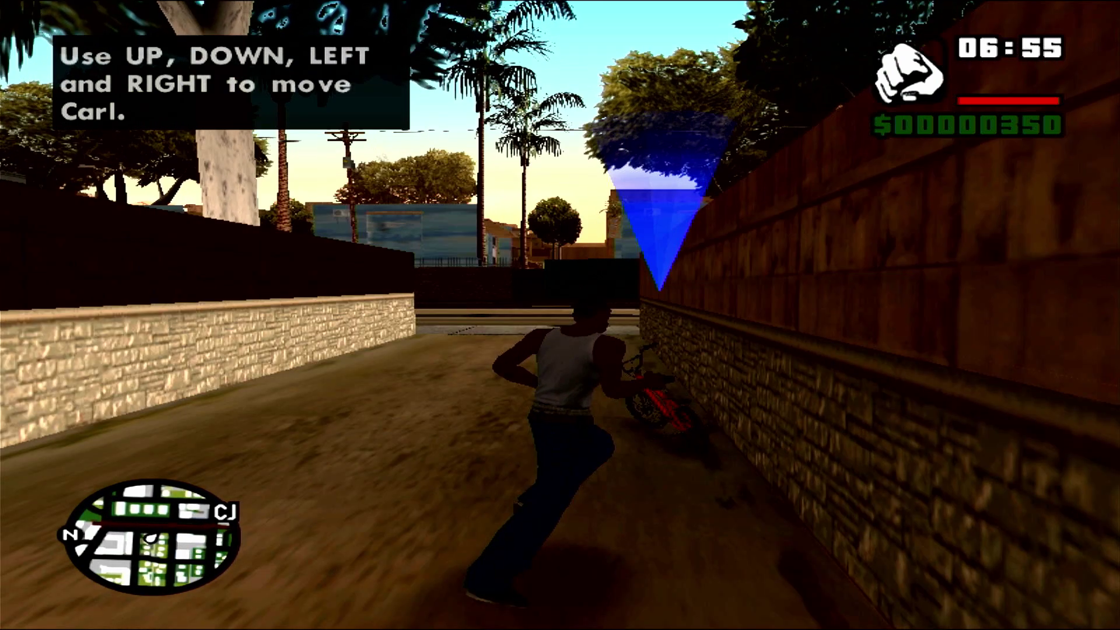
key(Up)
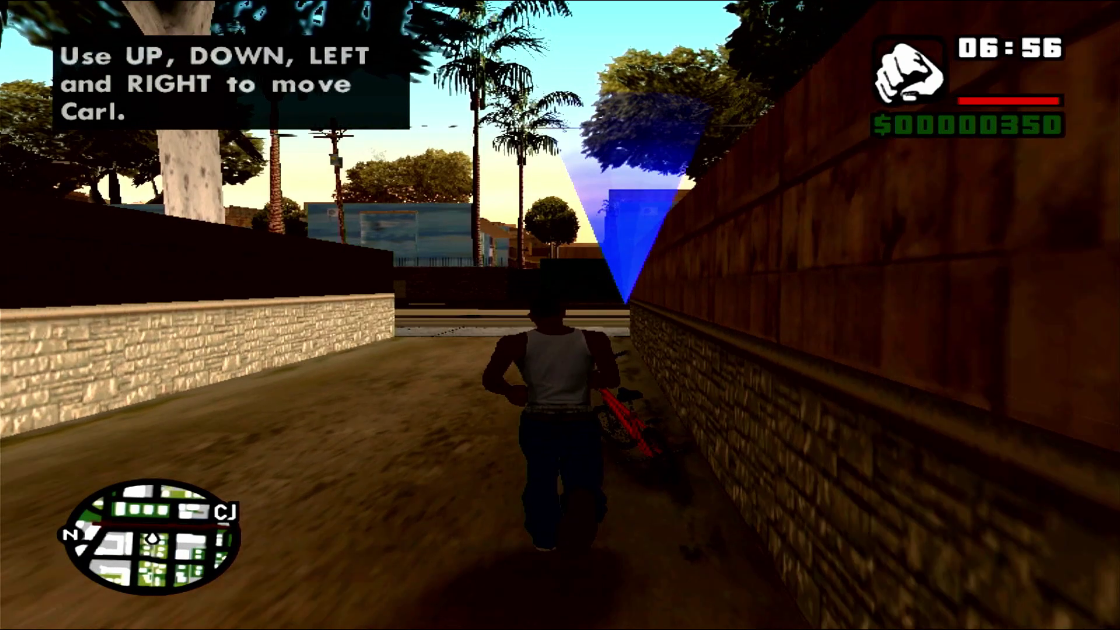
key(Up)
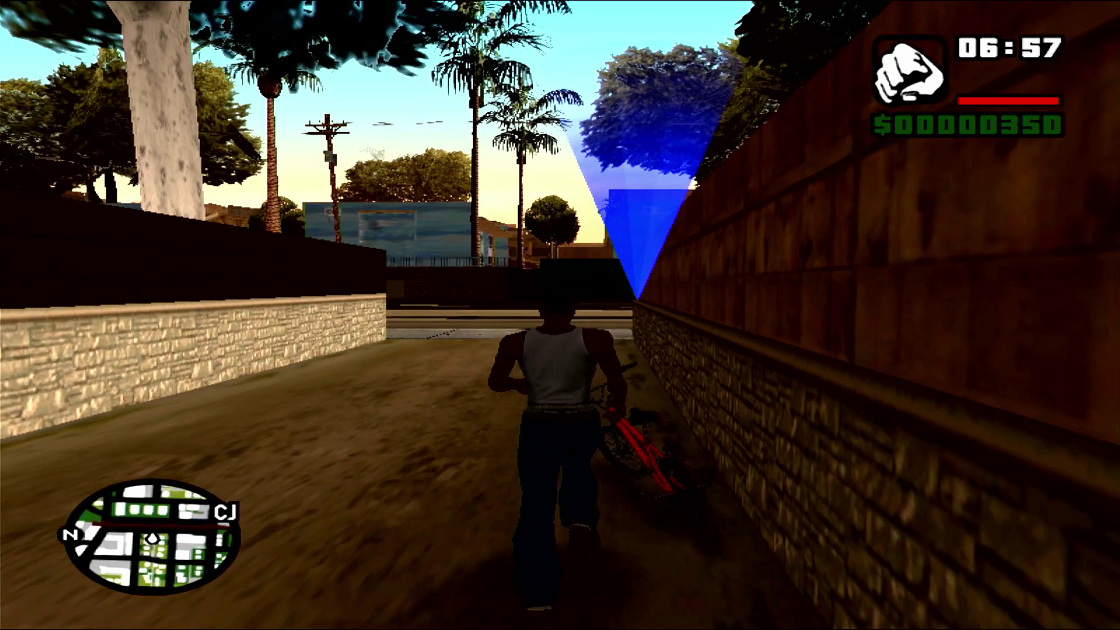
key(Up)
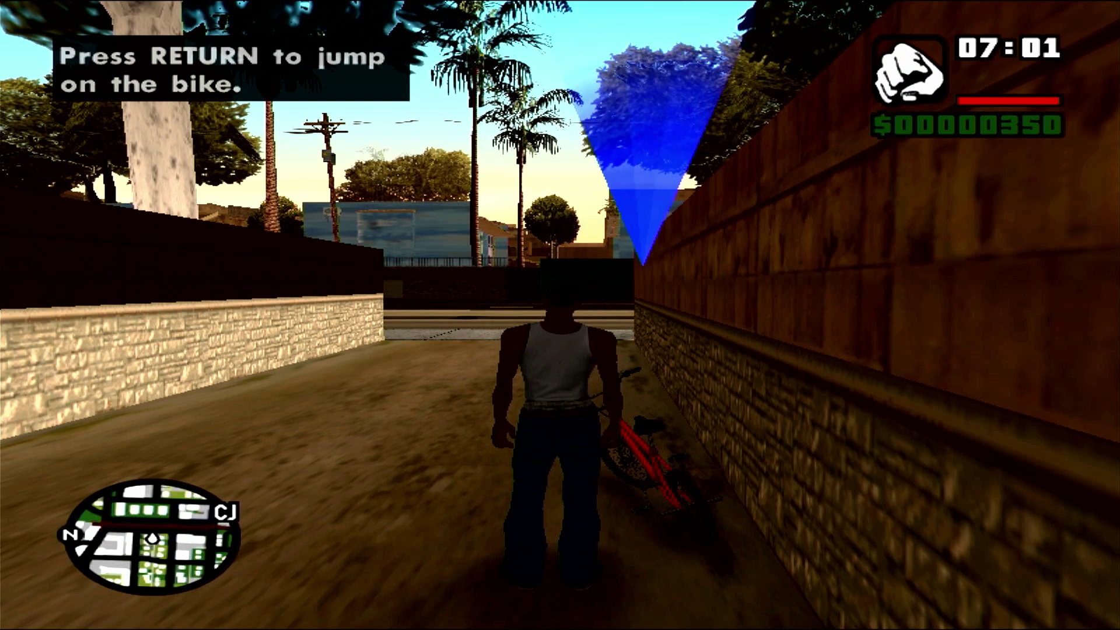
Step up to the red BMX, get on it, and pedal down the alley toward the street.
key(d)
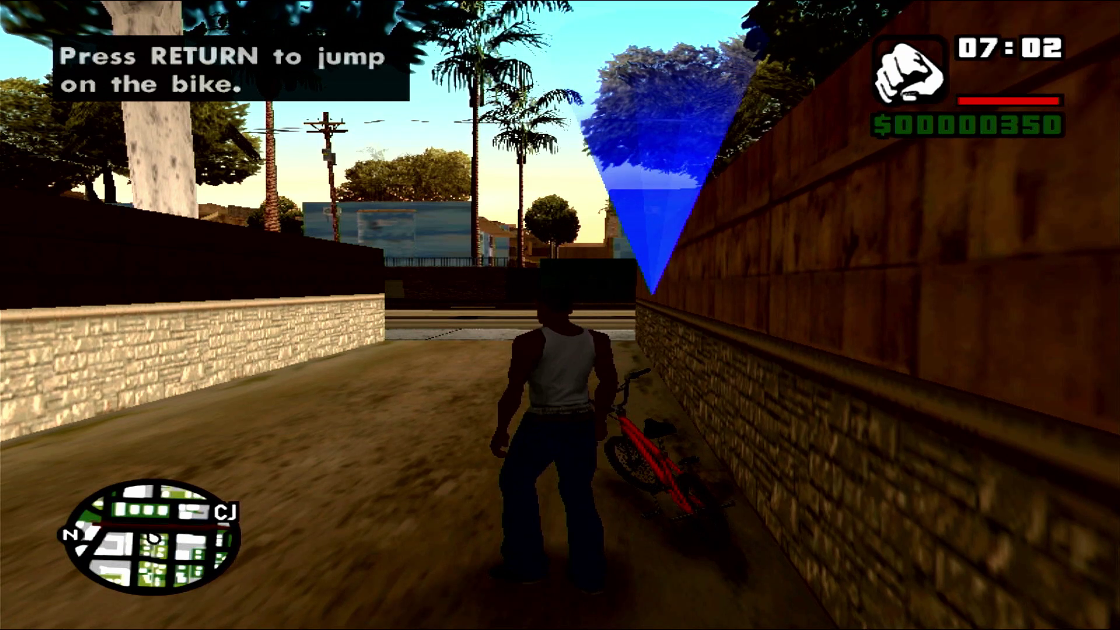
key(w)
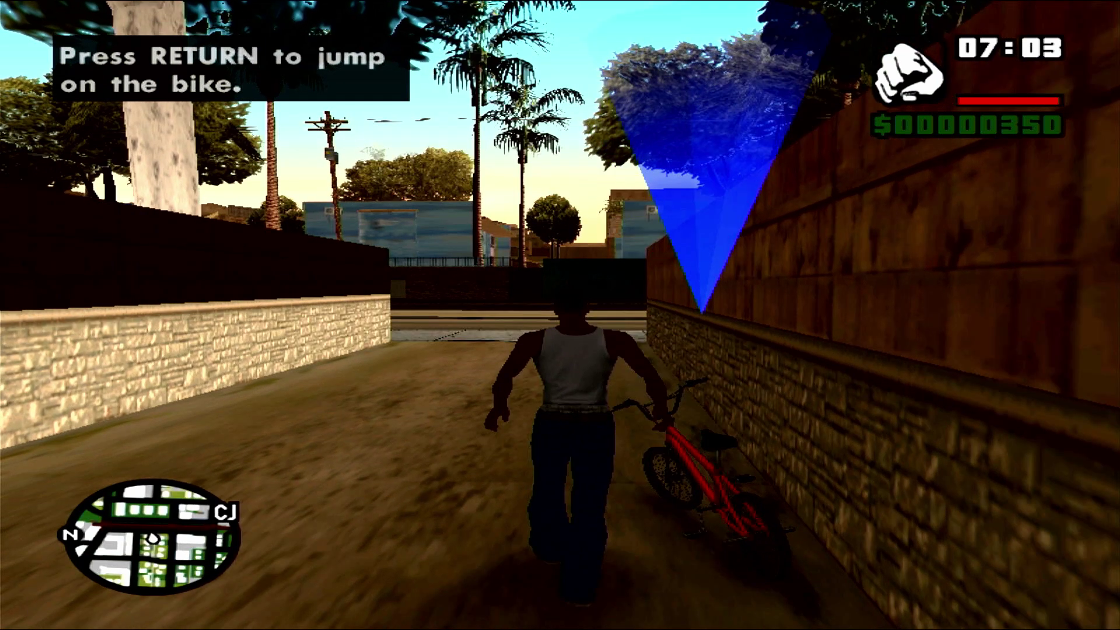
key(Return)
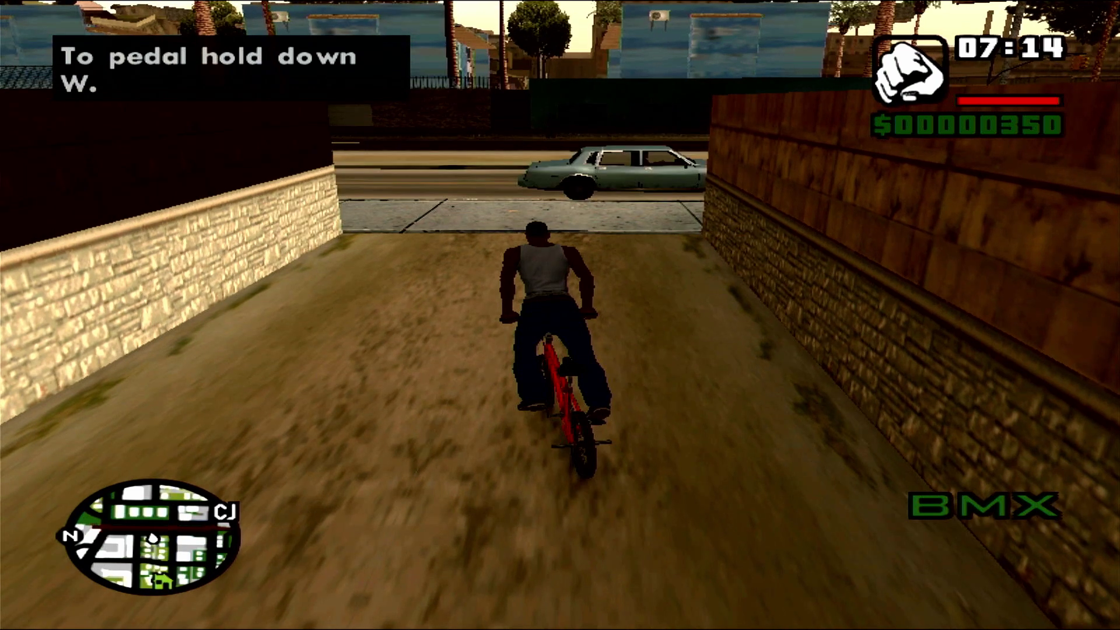
key(w)
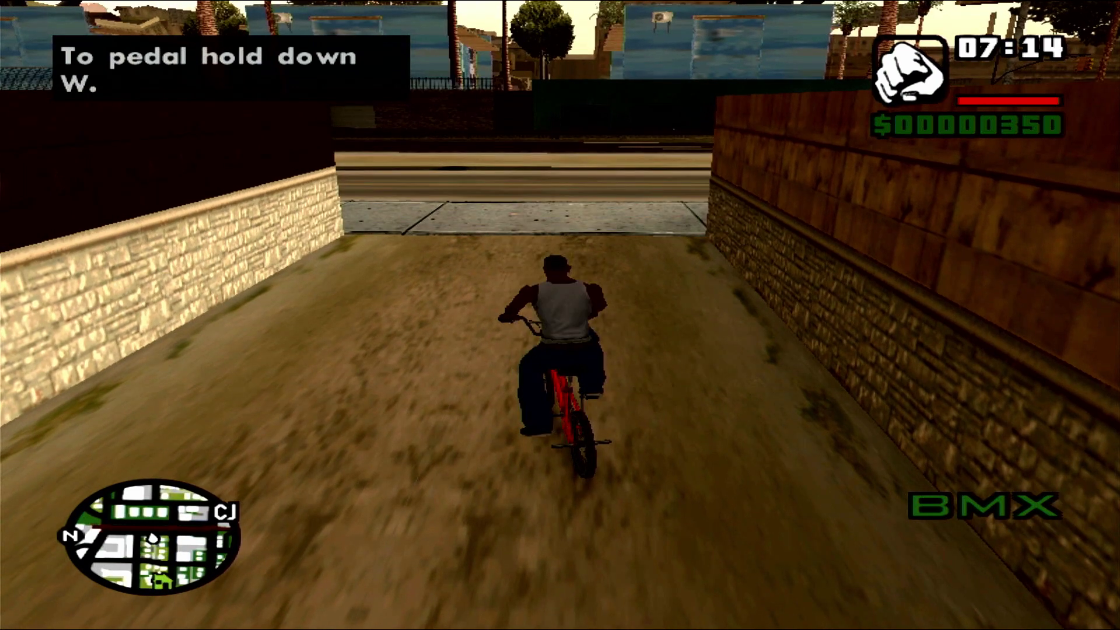